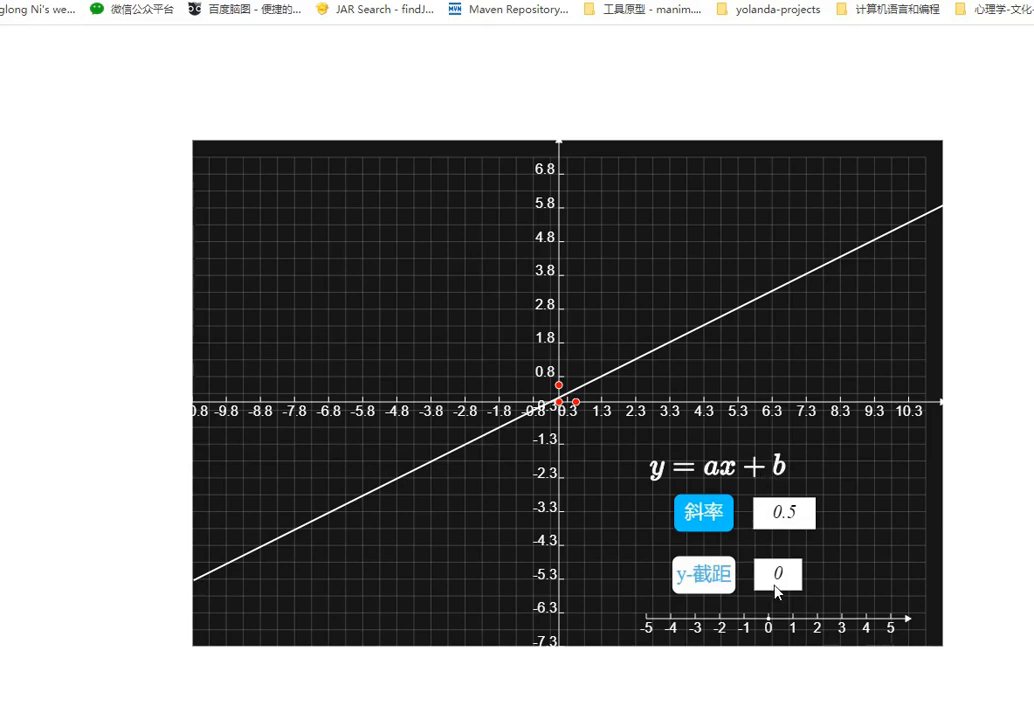
Test the published line demo by raising the slope (斜率) to 1.5 and the y-intercept (y-截距) to 1
{"action": "left_click", "coordinate": [710, 518]}
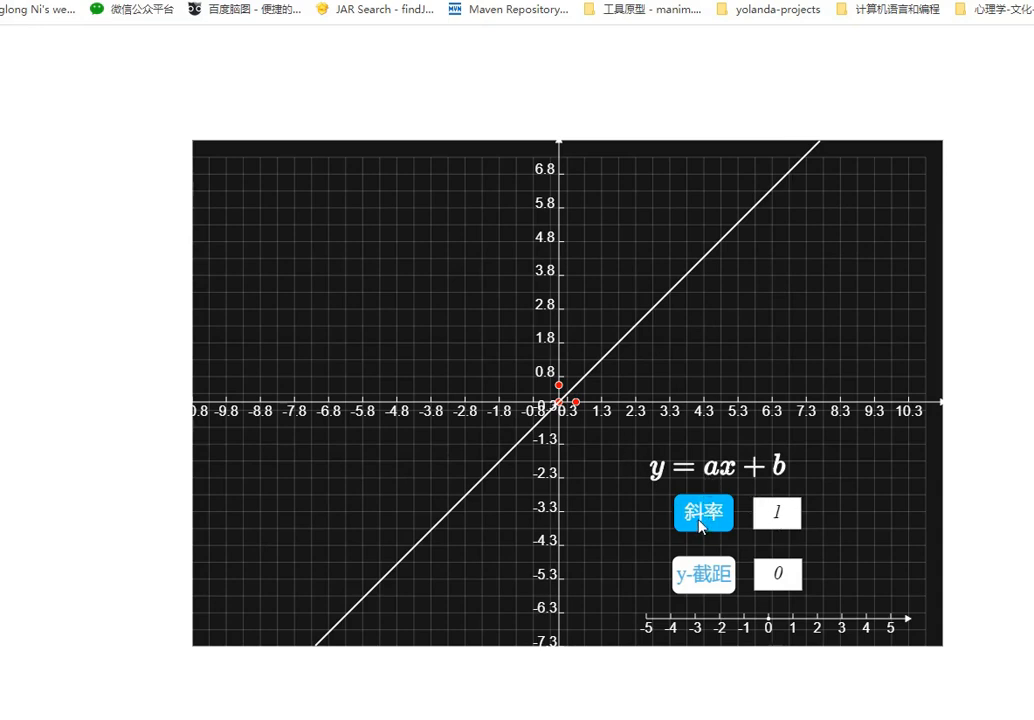
{"action": "left_click", "coordinate": [702, 522]}
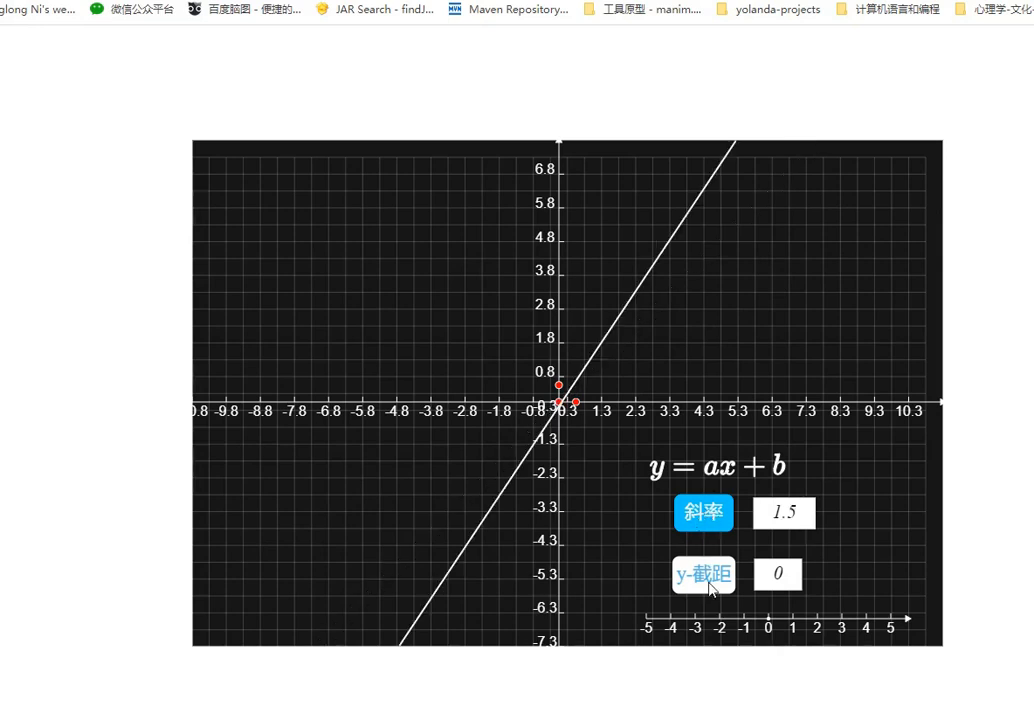
{"action": "left_click", "coordinate": [705, 578]}
{"action": "left_click", "coordinate": [709, 586]}
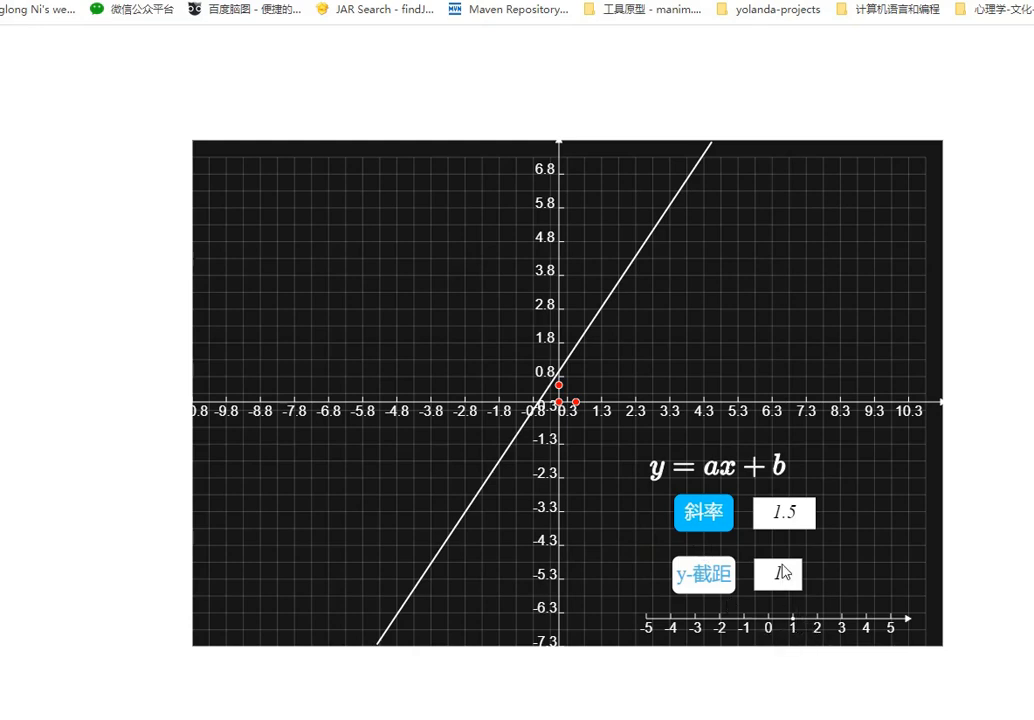
{"action": "left_click", "coordinate": [812, 626]}
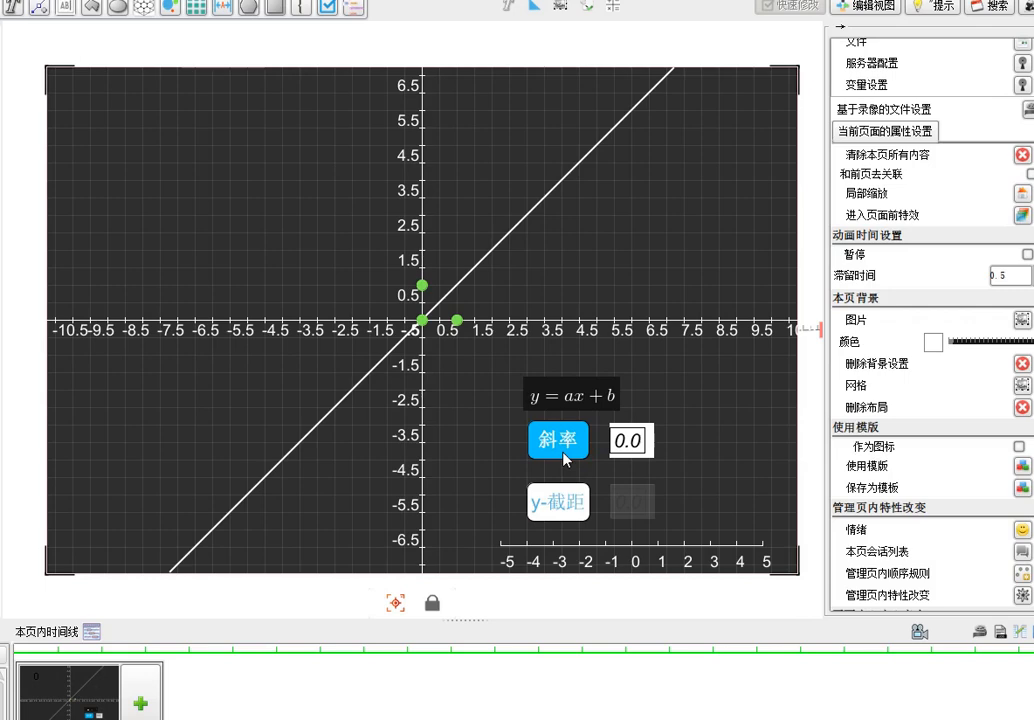
Review the settings of the variable aa in the variable list and close them without changes
{"action": "left_click", "coordinate": [1018, 86]}
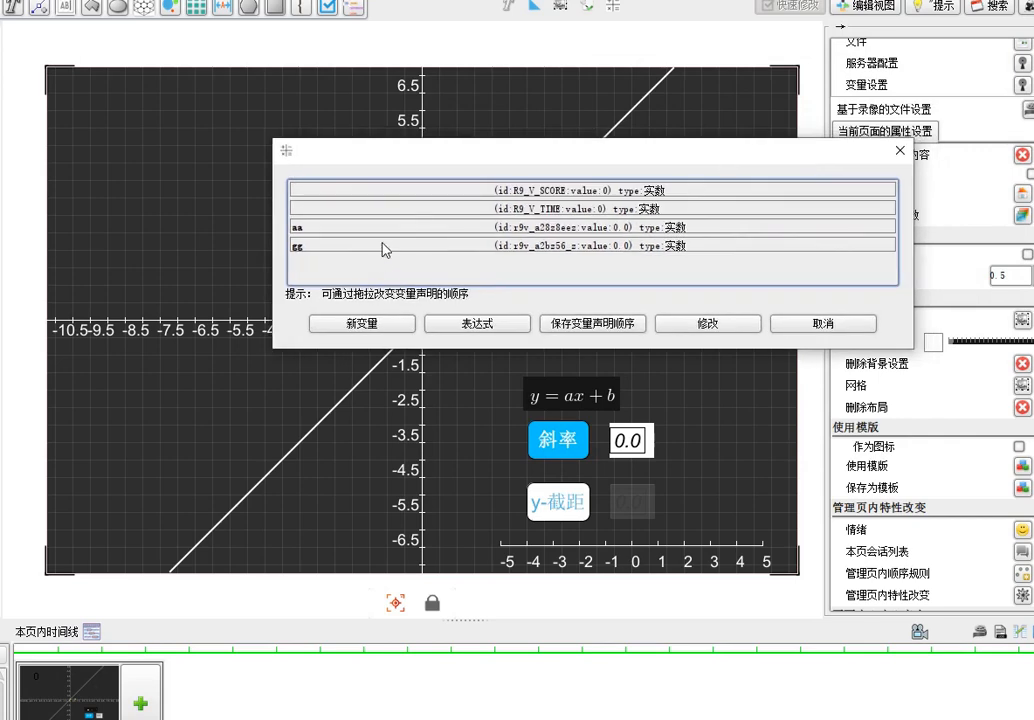
{"action": "left_click", "coordinate": [378, 228]}
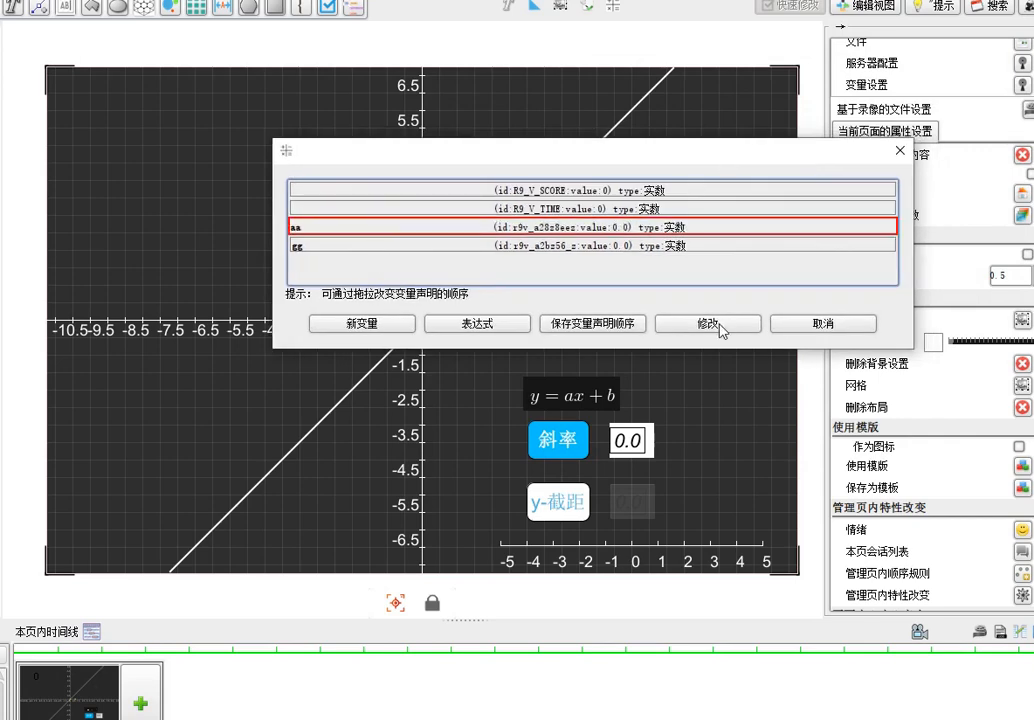
{"action": "left_click", "coordinate": [720, 325]}
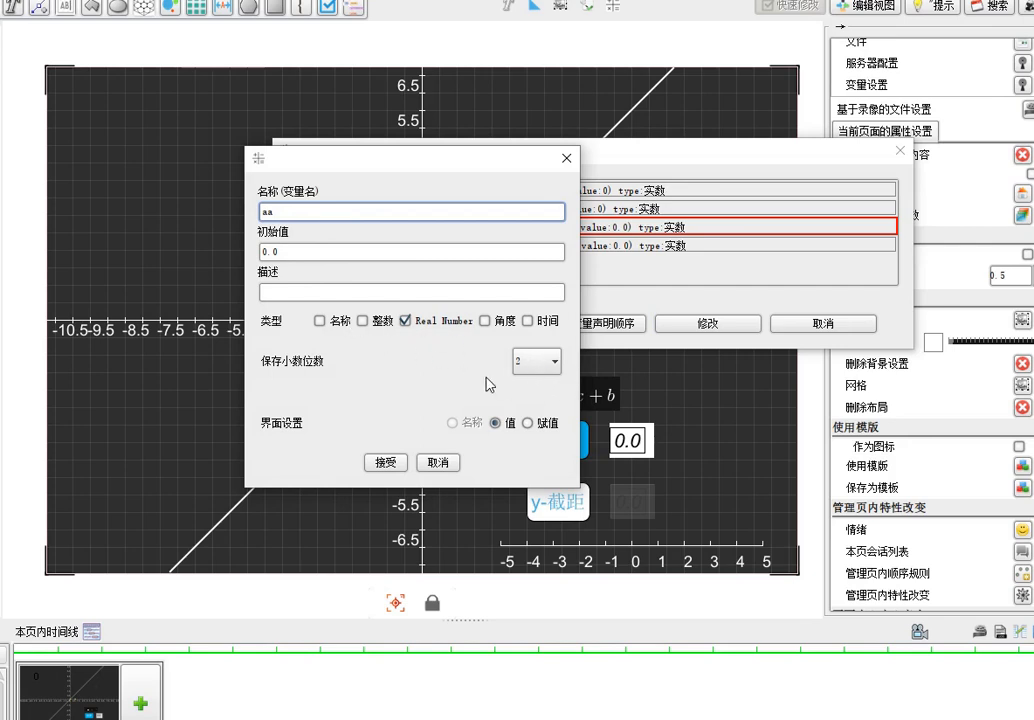
{"action": "left_click", "coordinate": [435, 464]}
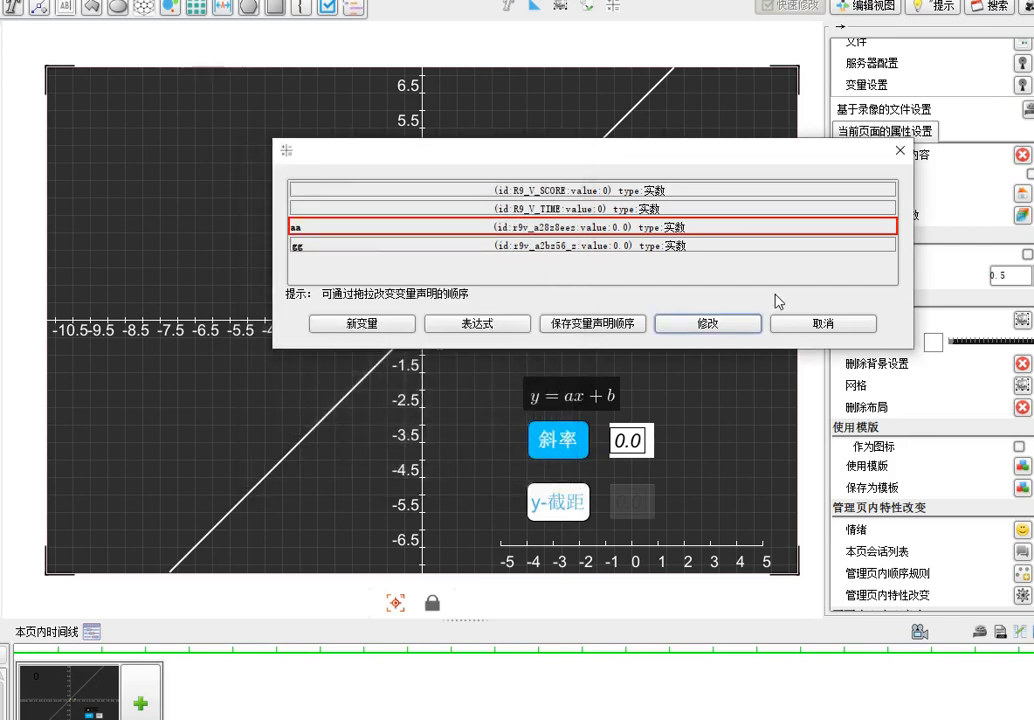
{"action": "left_click", "coordinate": [823, 325]}
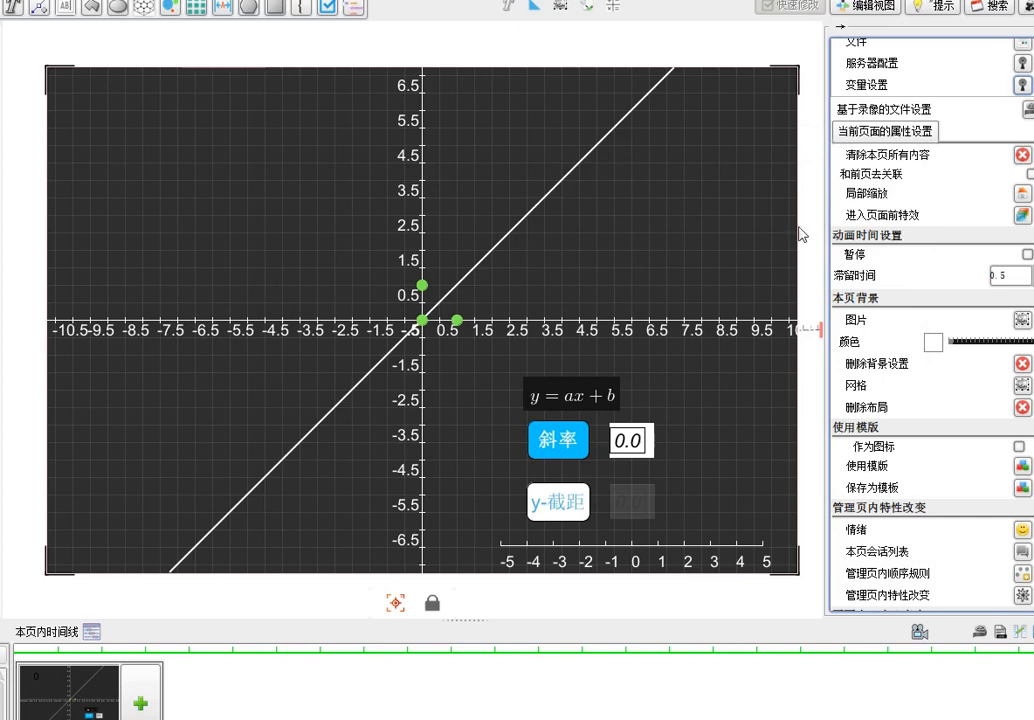
Examine the equation in the white line's math formula properties
{"action": "left_click", "coordinate": [521, 220]}
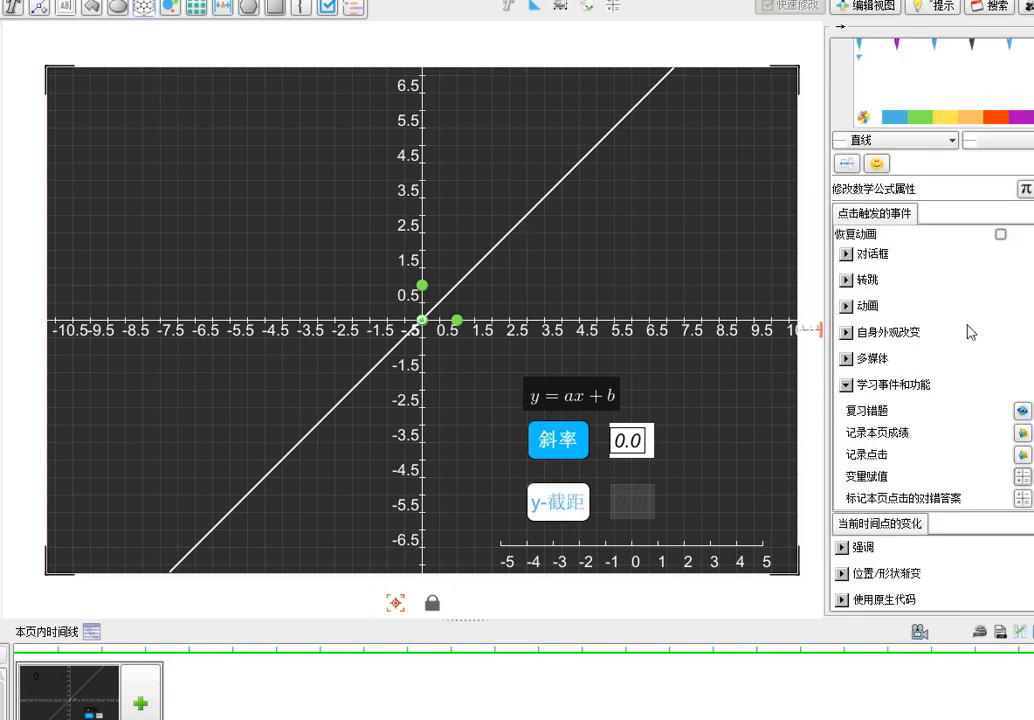
{"action": "left_click", "coordinate": [1025, 189]}
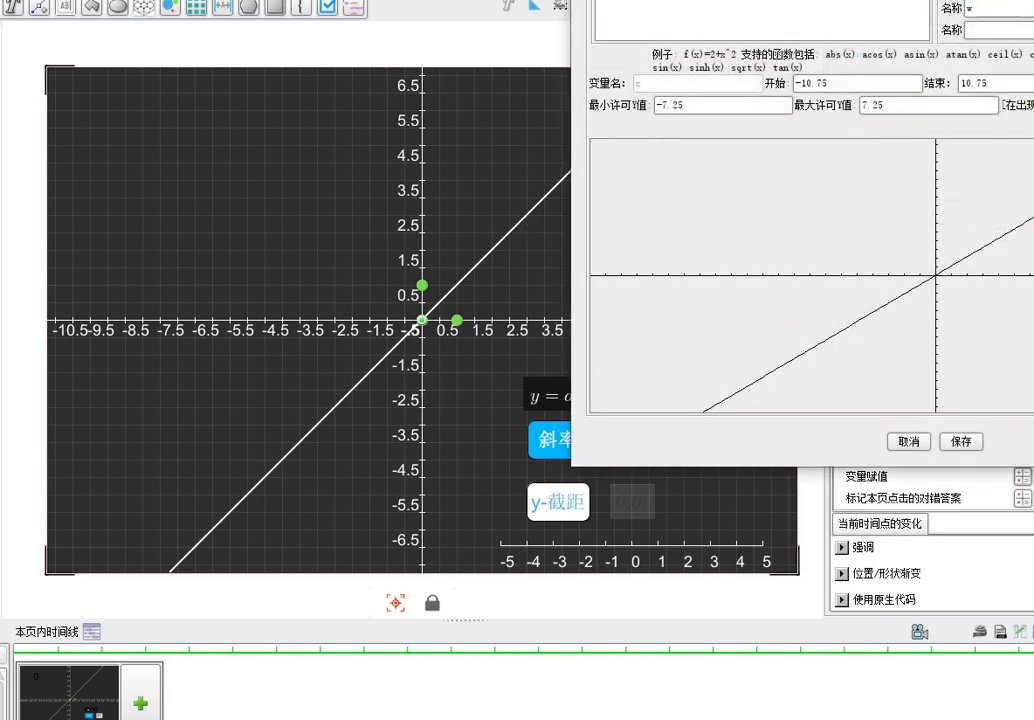
{"action": "left_click_drag", "start_coordinate": [833, 0], "coordinate": [501, 145]}
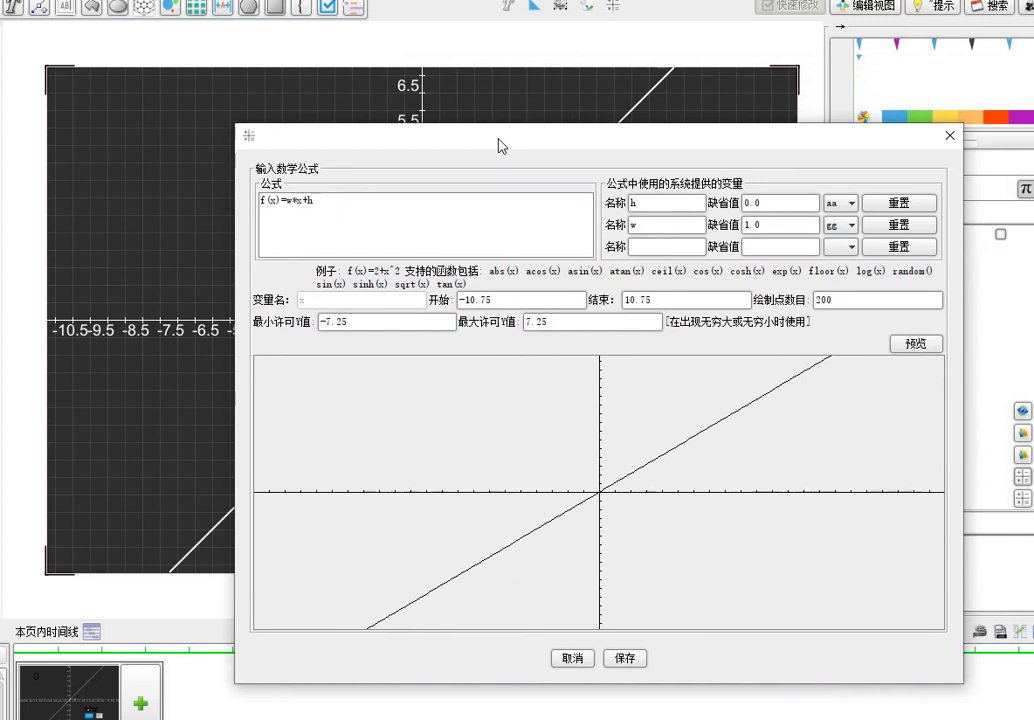
{"action": "left_click_drag", "start_coordinate": [319, 204], "coordinate": [219, 207]}
{"action": "left_click", "coordinate": [303, 210]}
Review the default values and linked variables of h and w, keep h linked to aa, and save the formula
{"action": "left_click", "coordinate": [648, 208]}
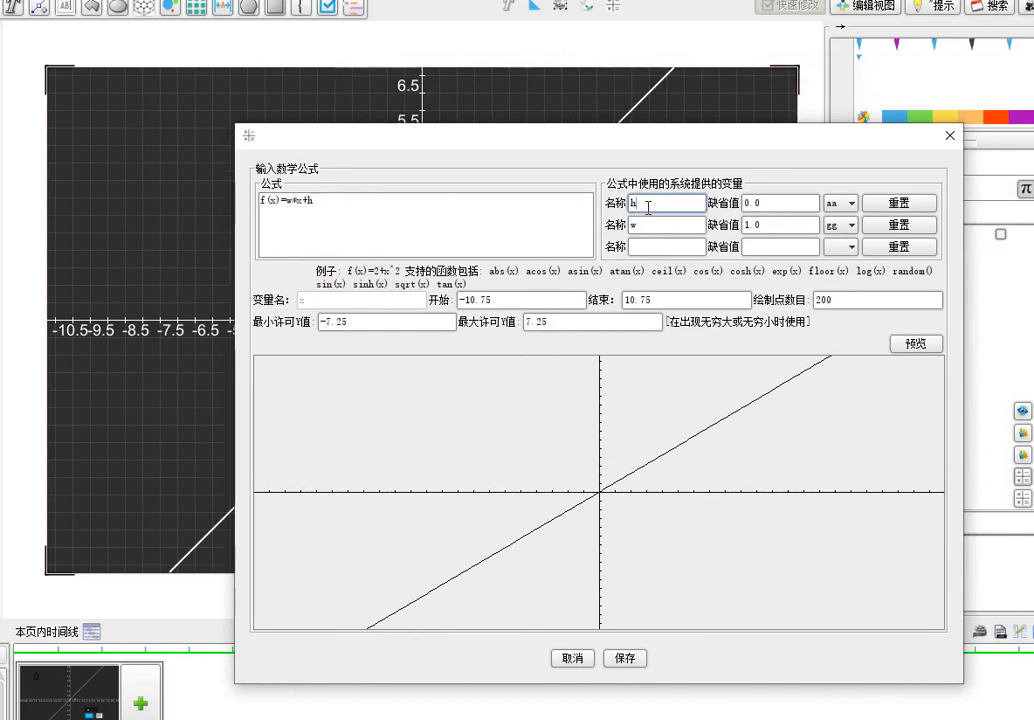
{"action": "left_click", "coordinate": [311, 205]}
{"action": "left_click", "coordinate": [808, 212]}
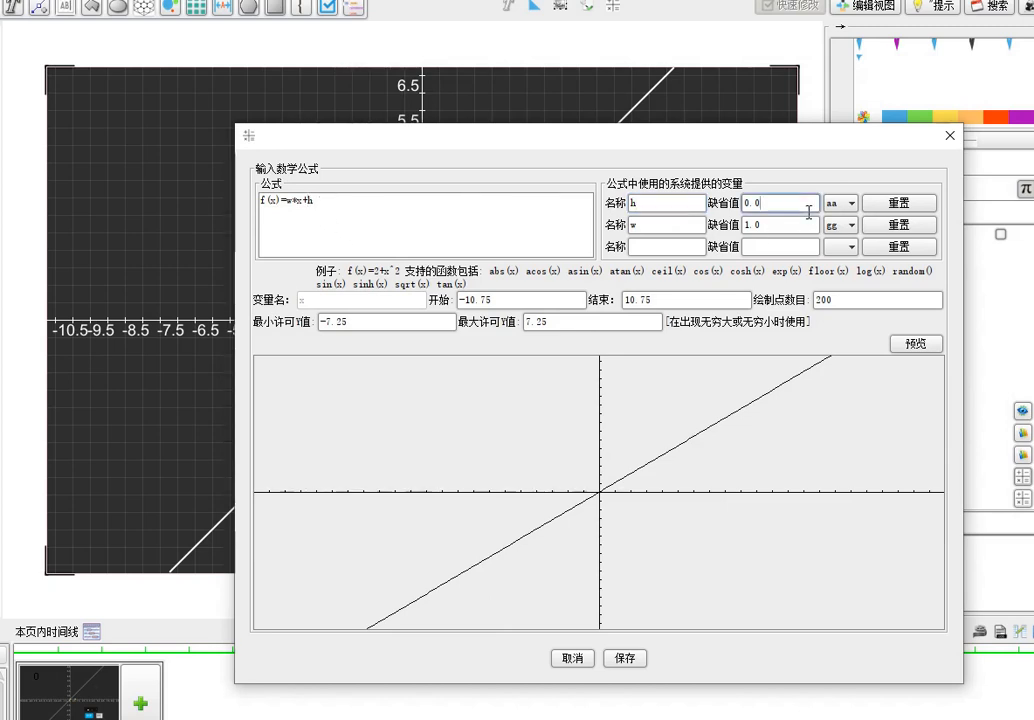
{"action": "left_click", "coordinate": [852, 204]}
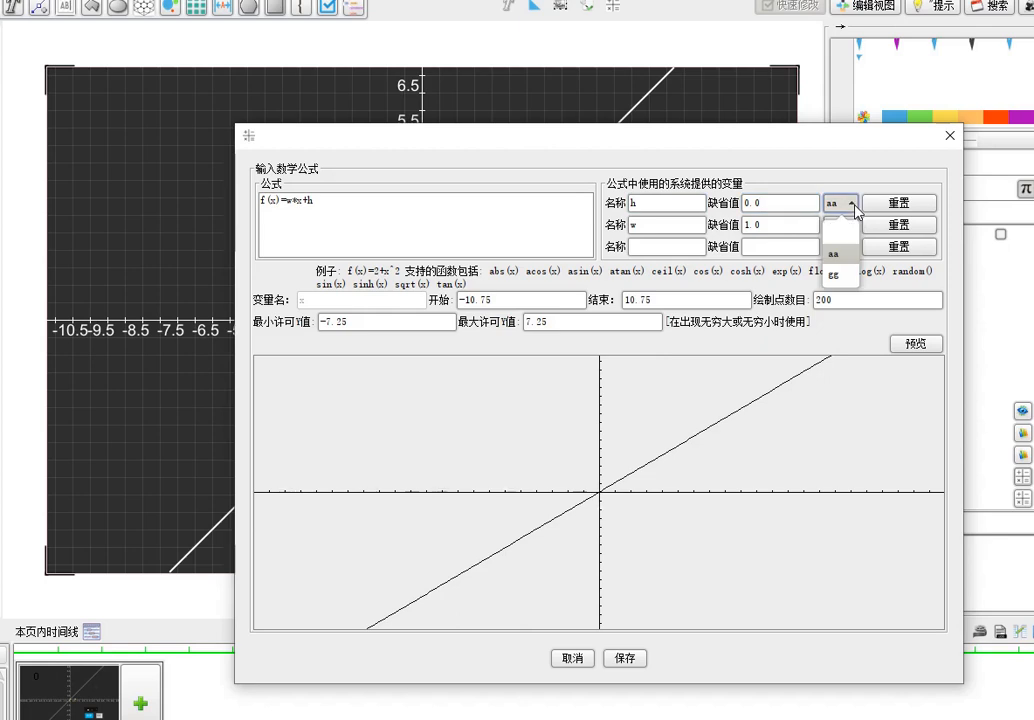
{"action": "left_click", "coordinate": [850, 258]}
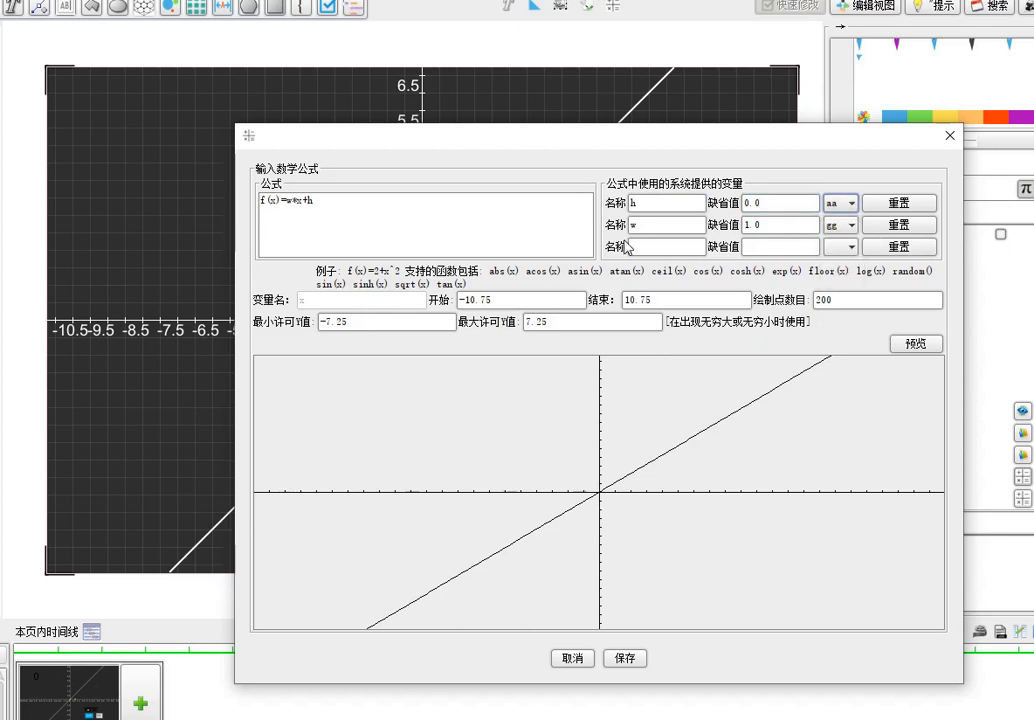
{"action": "left_click", "coordinate": [641, 225]}
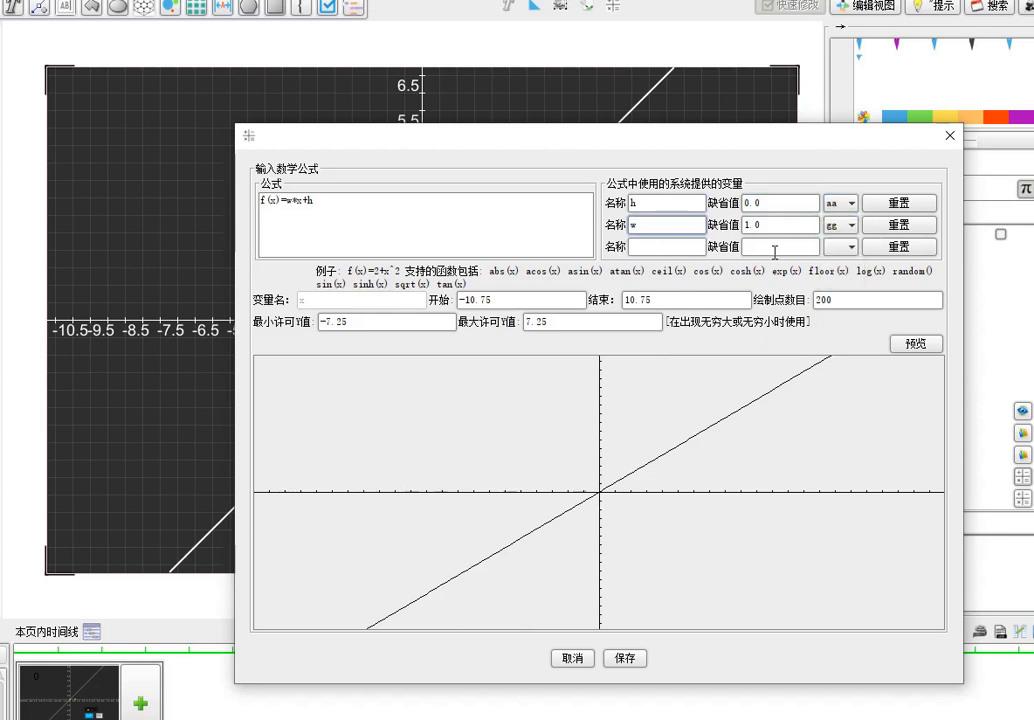
{"action": "left_click", "coordinate": [790, 228]}
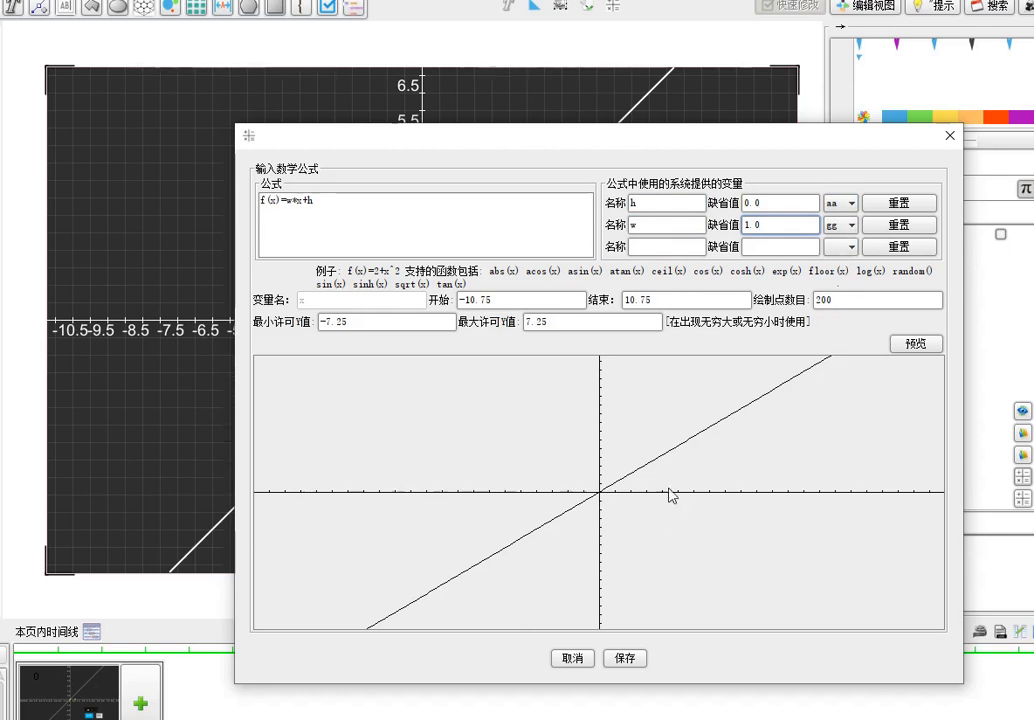
{"action": "left_click", "coordinate": [631, 663]}
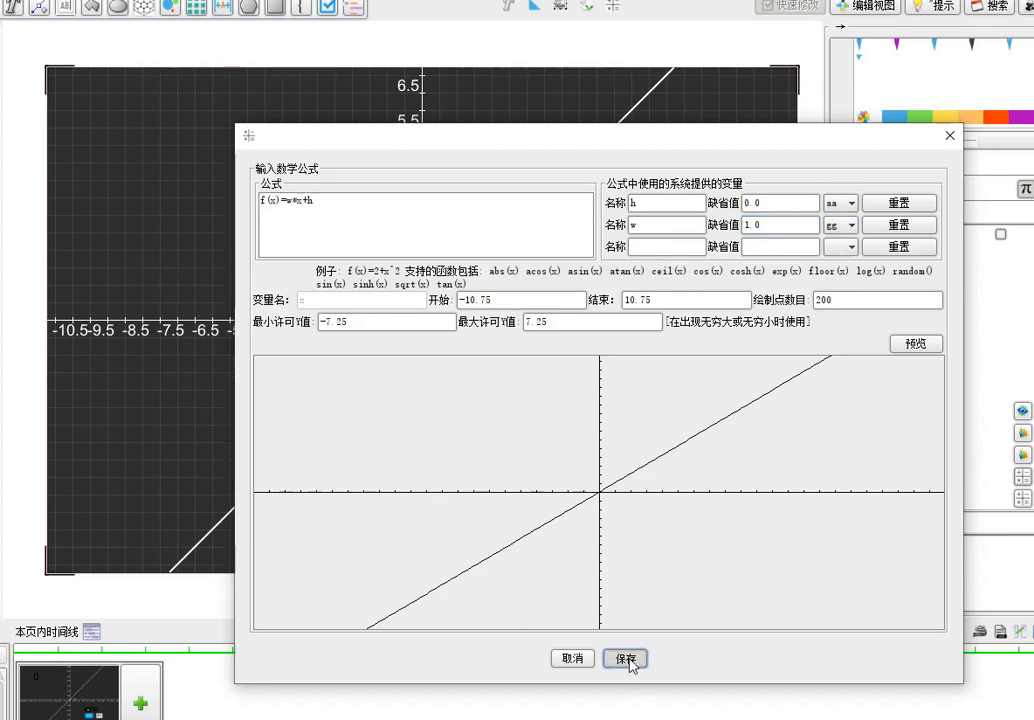
{"action": "left_click", "coordinate": [627, 660]}
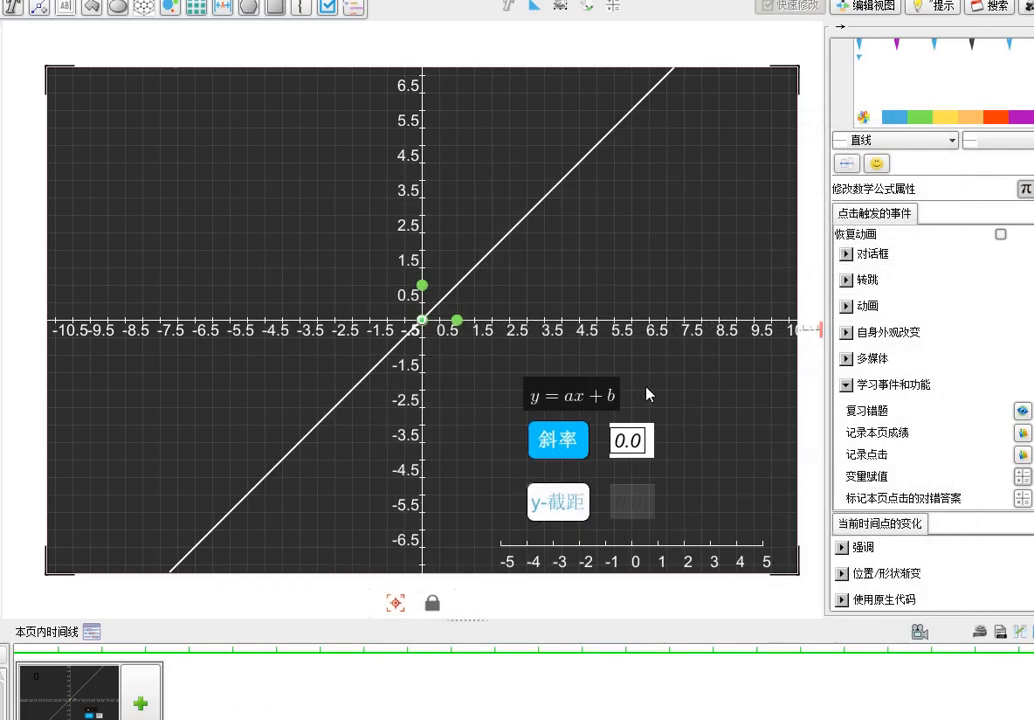
Inspect the variable assignment rule triggered by the 斜率 (slope) button and leave it unchanged
{"action": "left_click", "coordinate": [575, 461]}
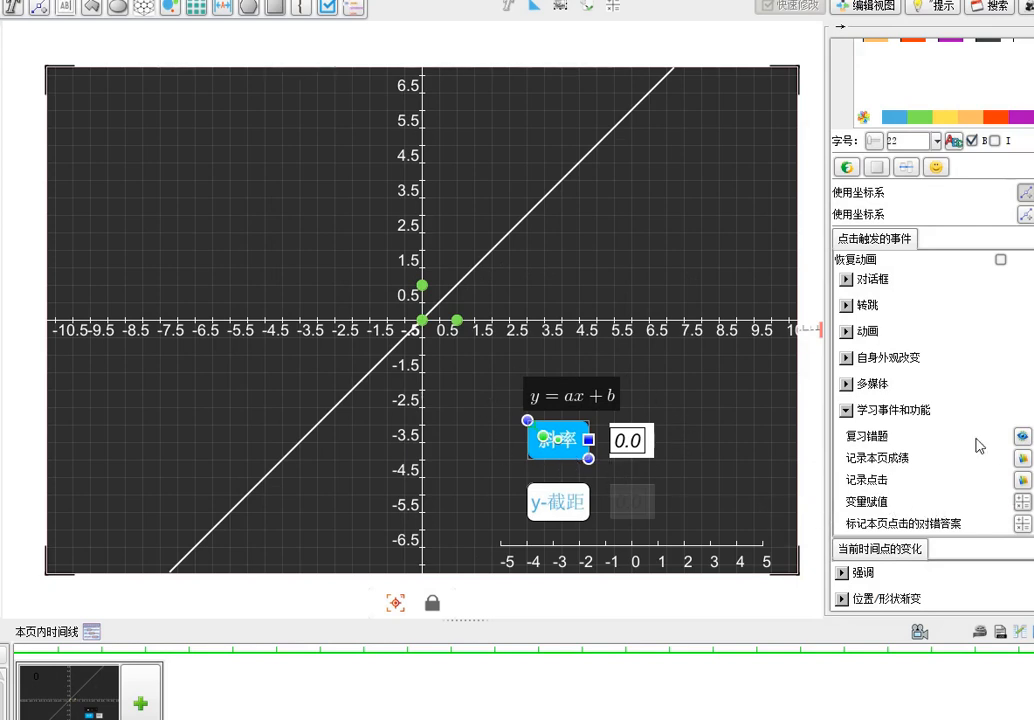
{"action": "left_click", "coordinate": [1021, 502]}
{"action": "left_click_drag", "start_coordinate": [946, 286], "coordinate": [757, 224]}
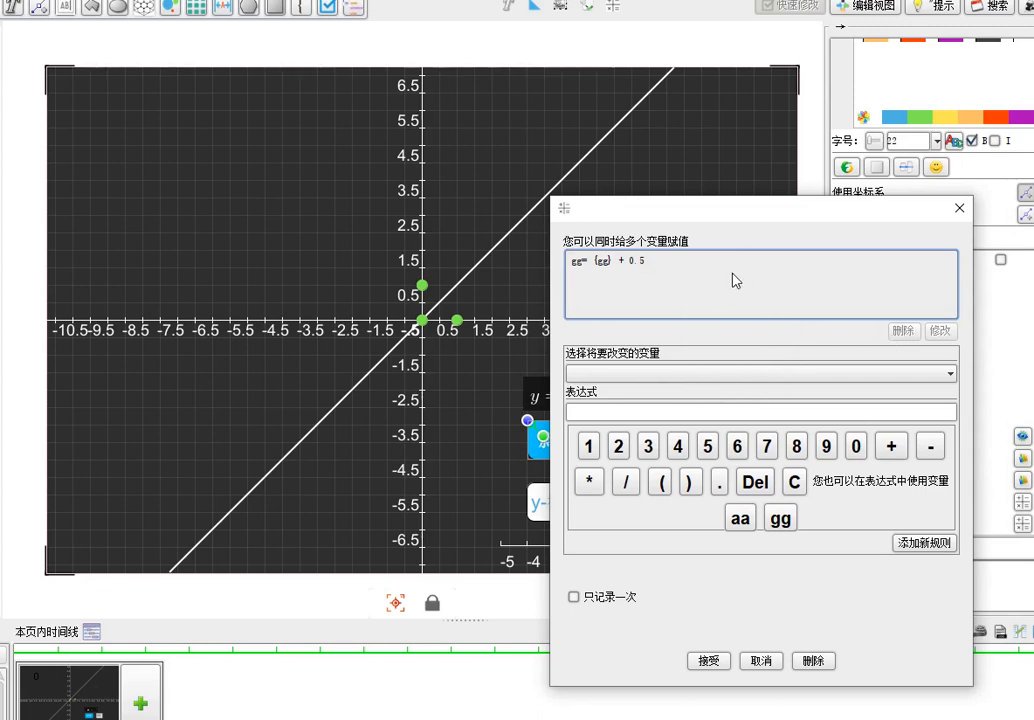
{"action": "left_click", "coordinate": [680, 262]}
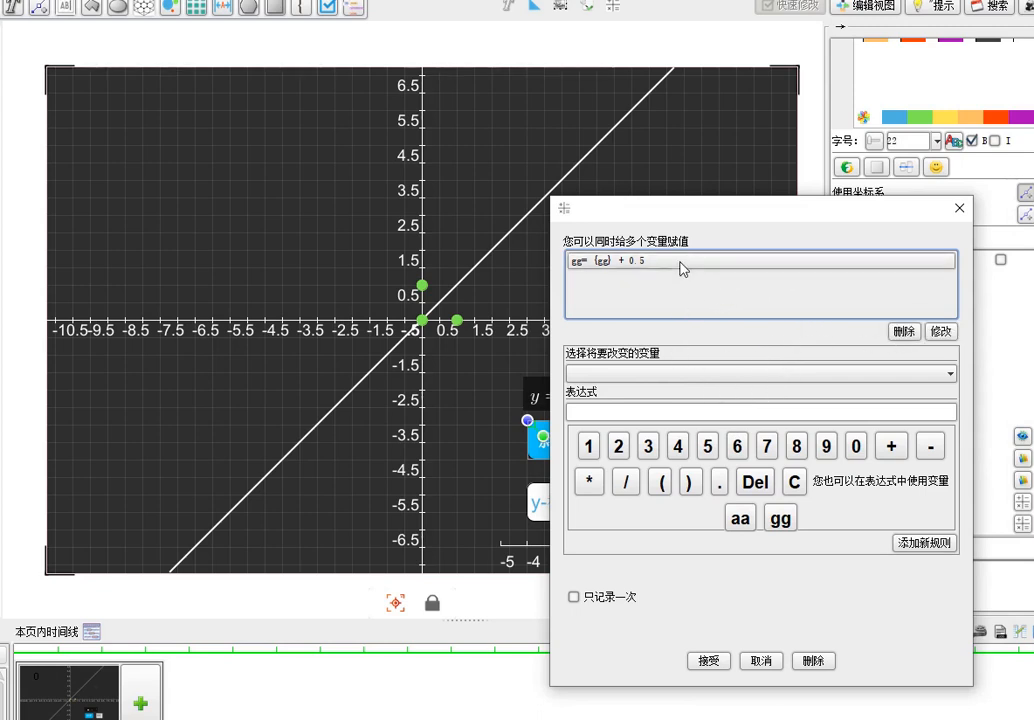
{"action": "left_click", "coordinate": [941, 332]}
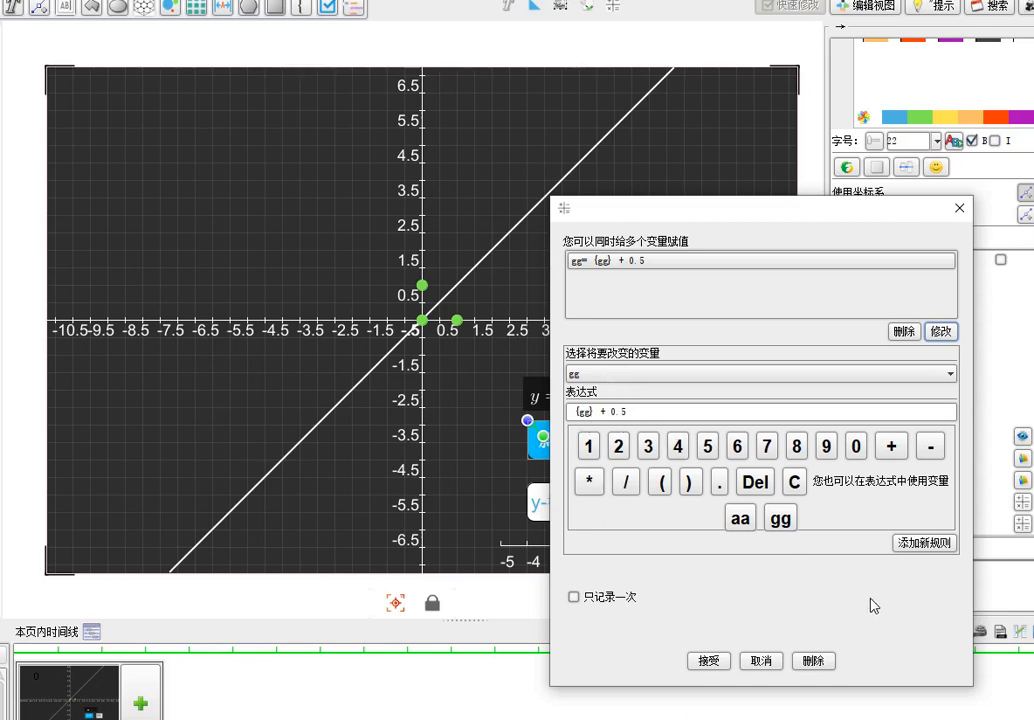
{"action": "left_click", "coordinate": [762, 662]}
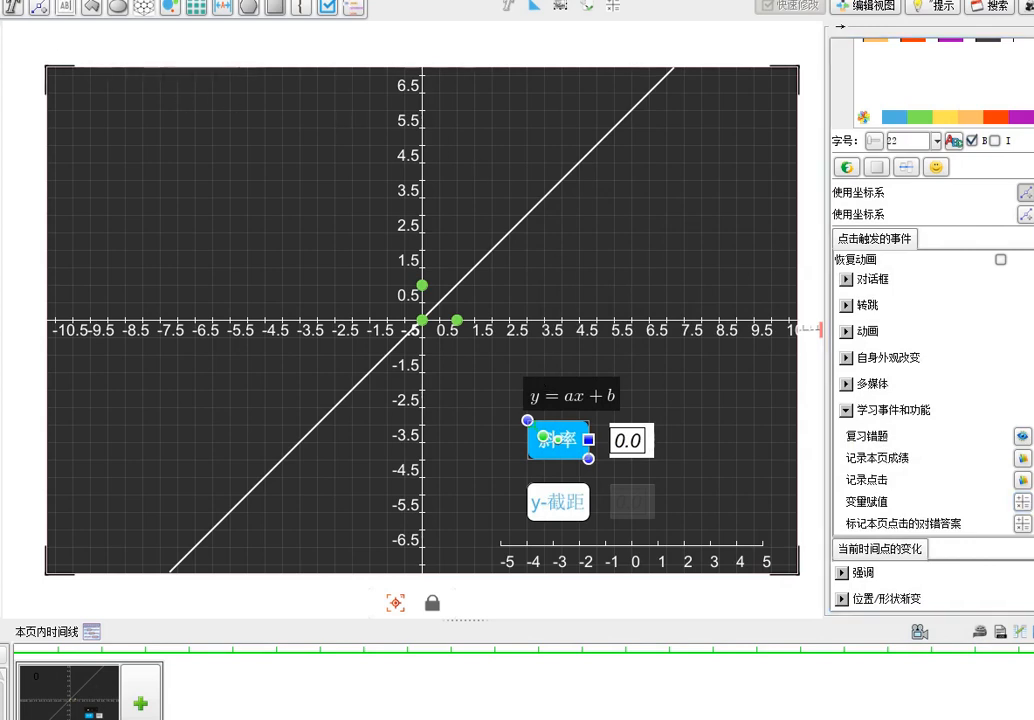
Create a new courseware file with a screen size of 860 by 580
{"action": "key", "text": "ctrl+n"}
{"action": "left_click", "coordinate": [672, 380]}
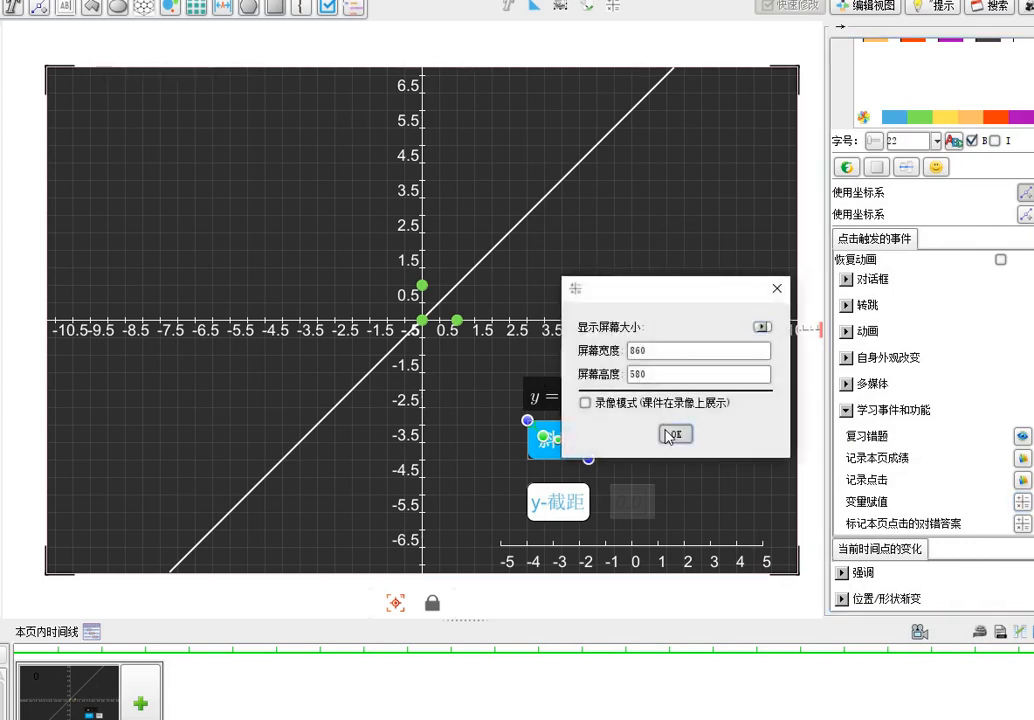
{"action": "left_click", "coordinate": [672, 431]}
Activate the geometry tools, add a square-grid Cartesian coordinate system to the blank page and show its grid
{"action": "left_click", "coordinate": [143, 10]}
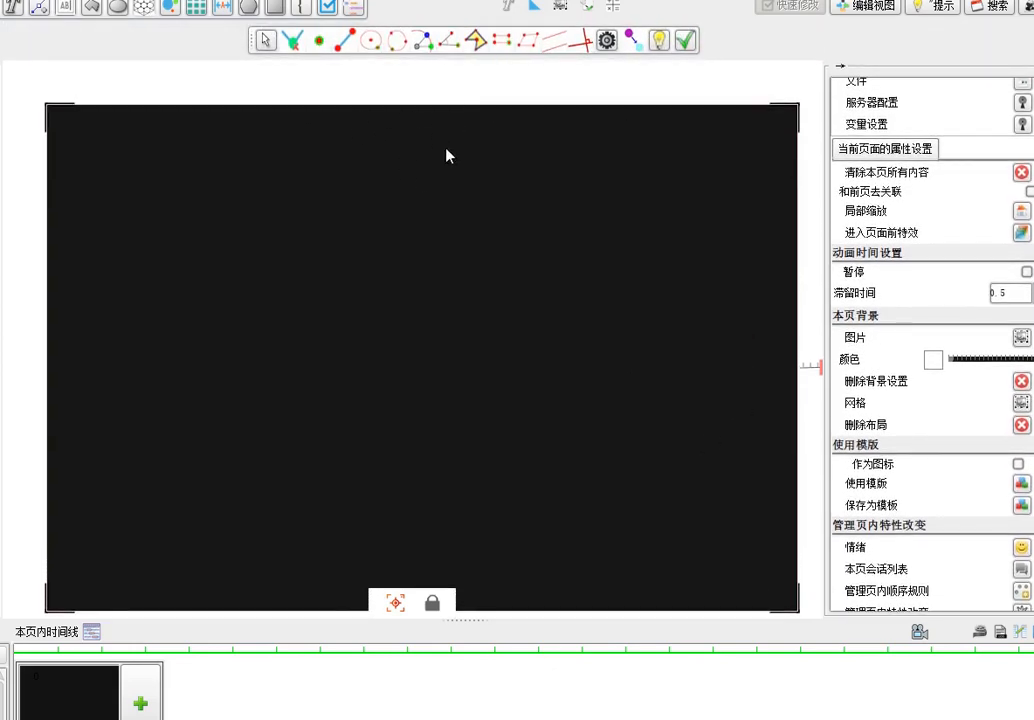
{"action": "right_click", "coordinate": [424, 222]}
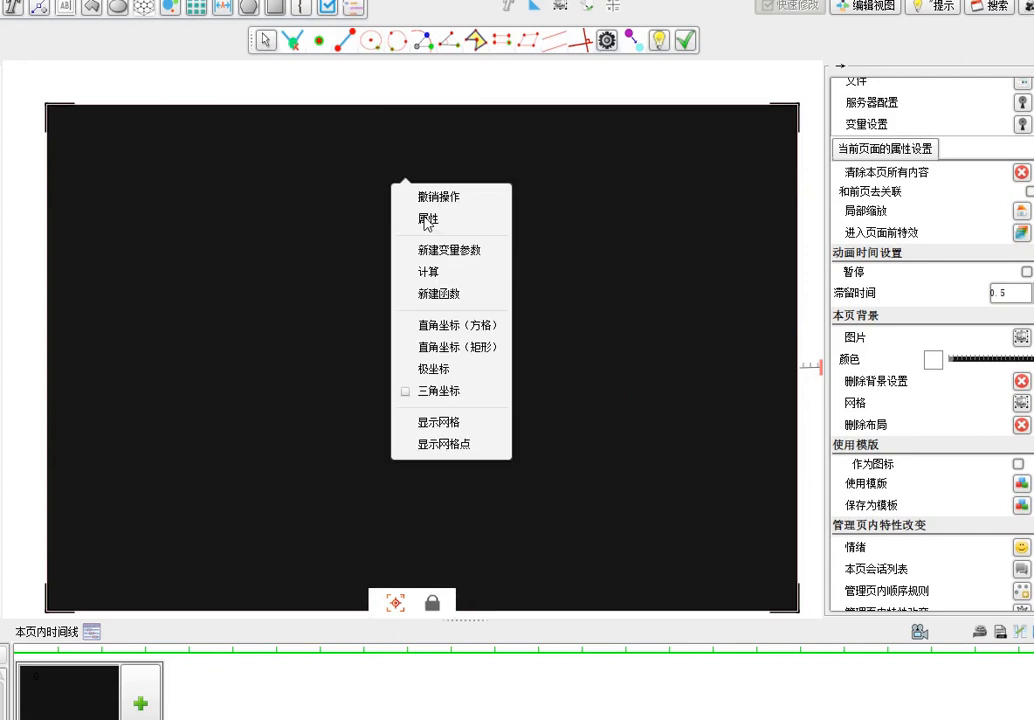
{"action": "left_click", "coordinate": [470, 327]}
{"action": "right_click", "coordinate": [554, 292]}
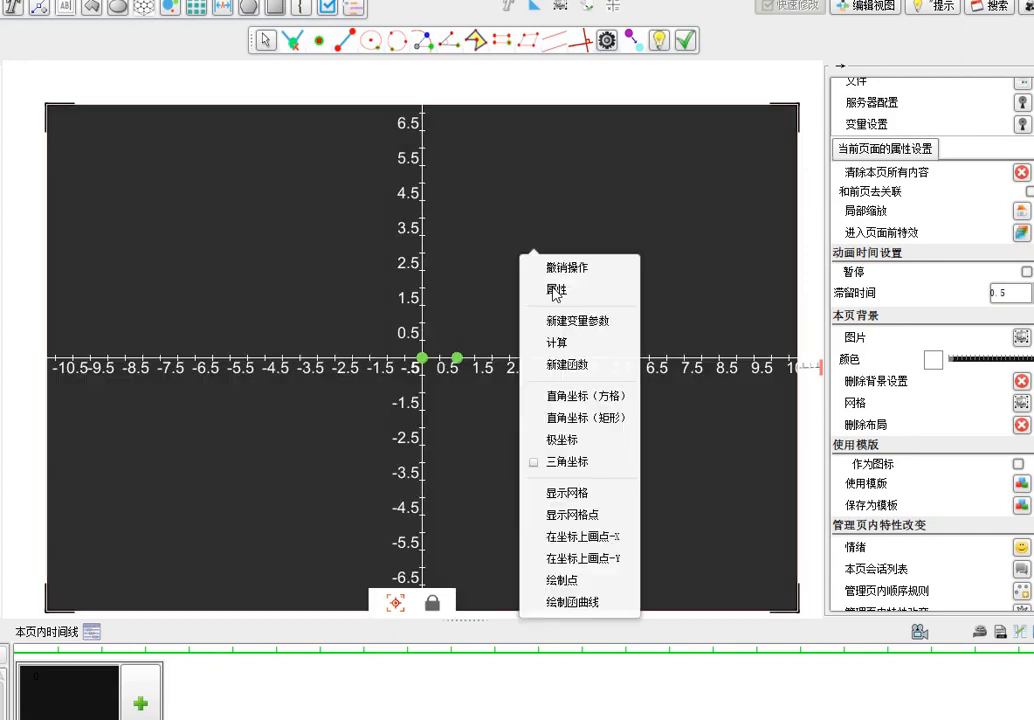
{"action": "left_click", "coordinate": [595, 492]}
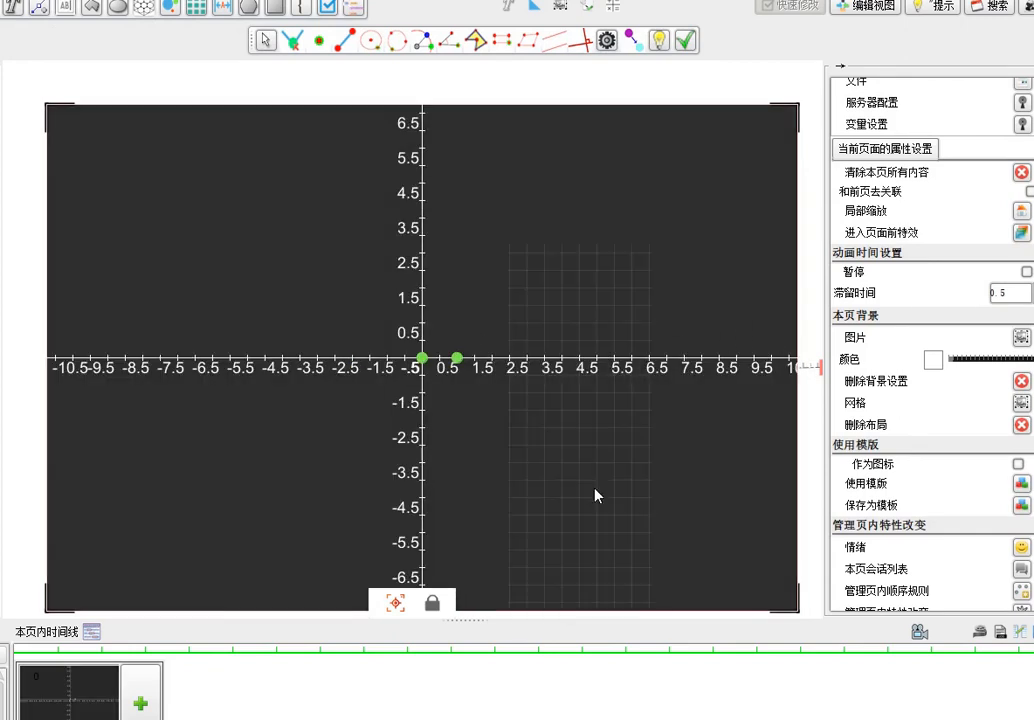
Create a variable parameter a of type Real Number with initial value 0 and 2 decimal places
{"action": "right_click", "coordinate": [508, 226]}
{"action": "left_click", "coordinate": [558, 262]}
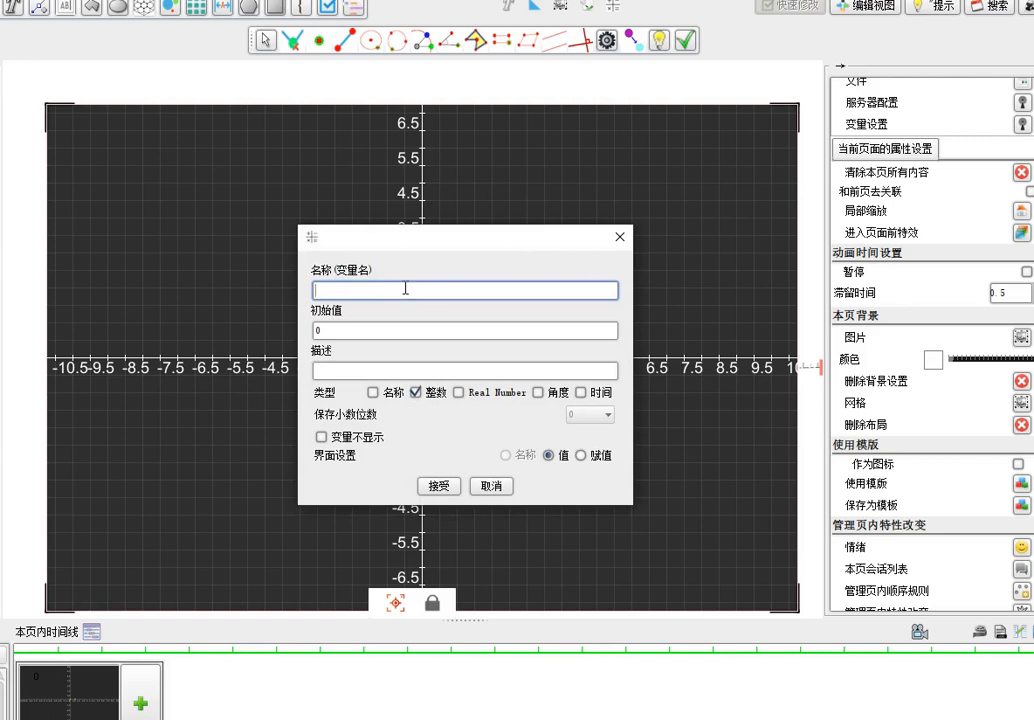
{"action": "left_click", "coordinate": [458, 392]}
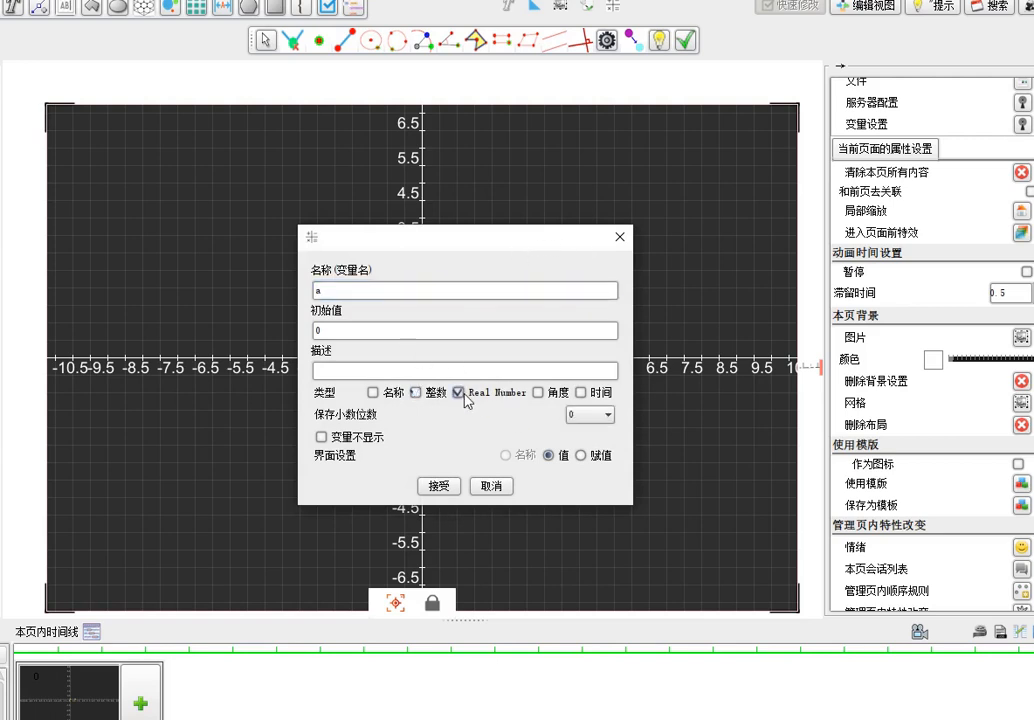
{"action": "left_click", "coordinate": [600, 414]}
{"action": "left_click", "coordinate": [591, 486]}
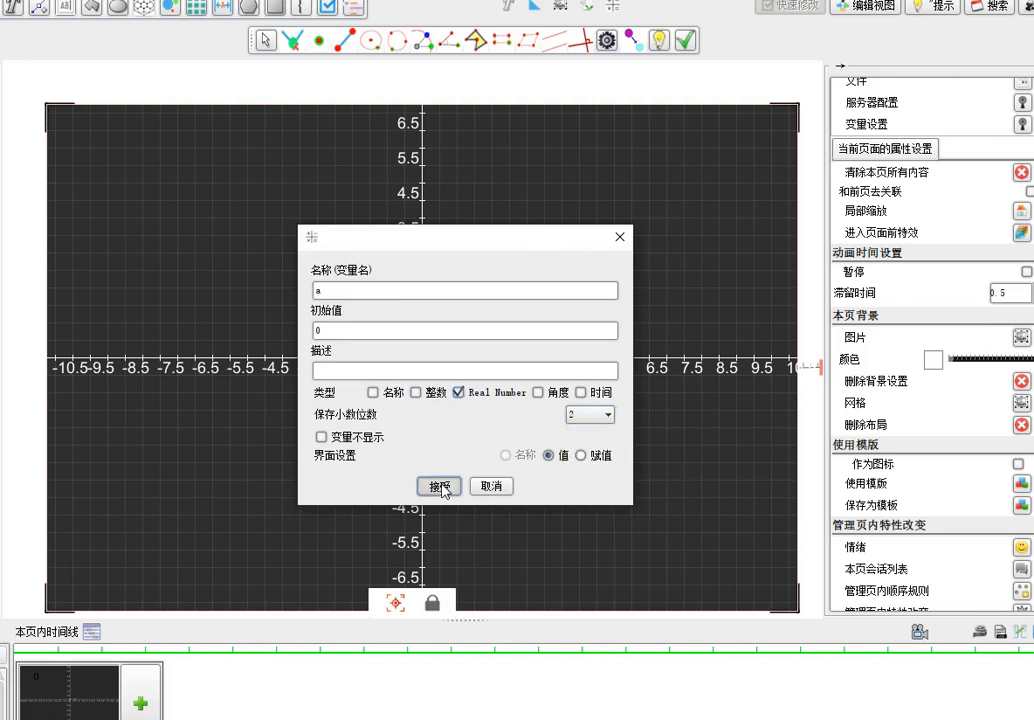
{"action": "left_click", "coordinate": [439, 486]}
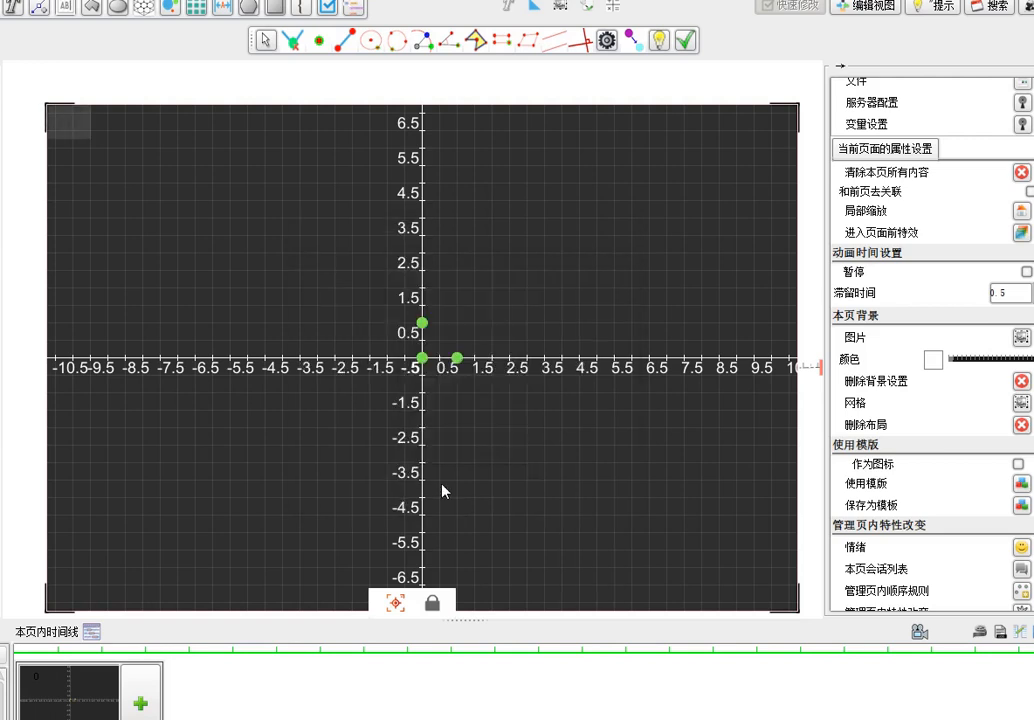
Start a function curve of type 简单方程(使用环境变量) on the coordinate system and enter the formula f(x)=x+h
{"action": "right_click", "coordinate": [445, 175]}
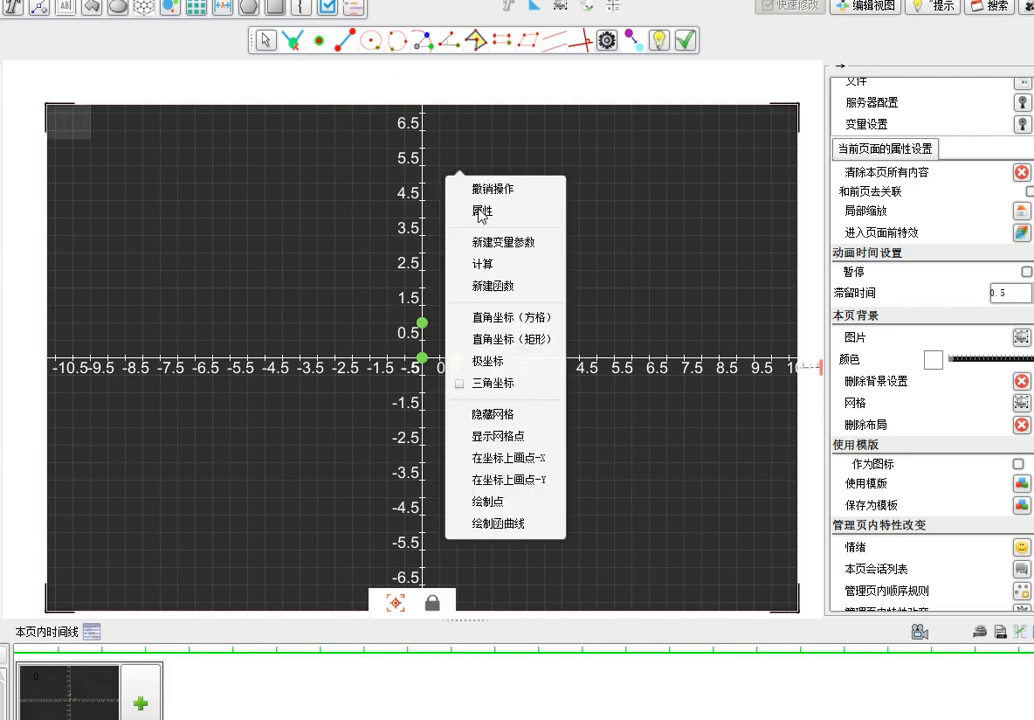
{"action": "left_click", "coordinate": [400, 208]}
{"action": "right_click", "coordinate": [470, 254]}
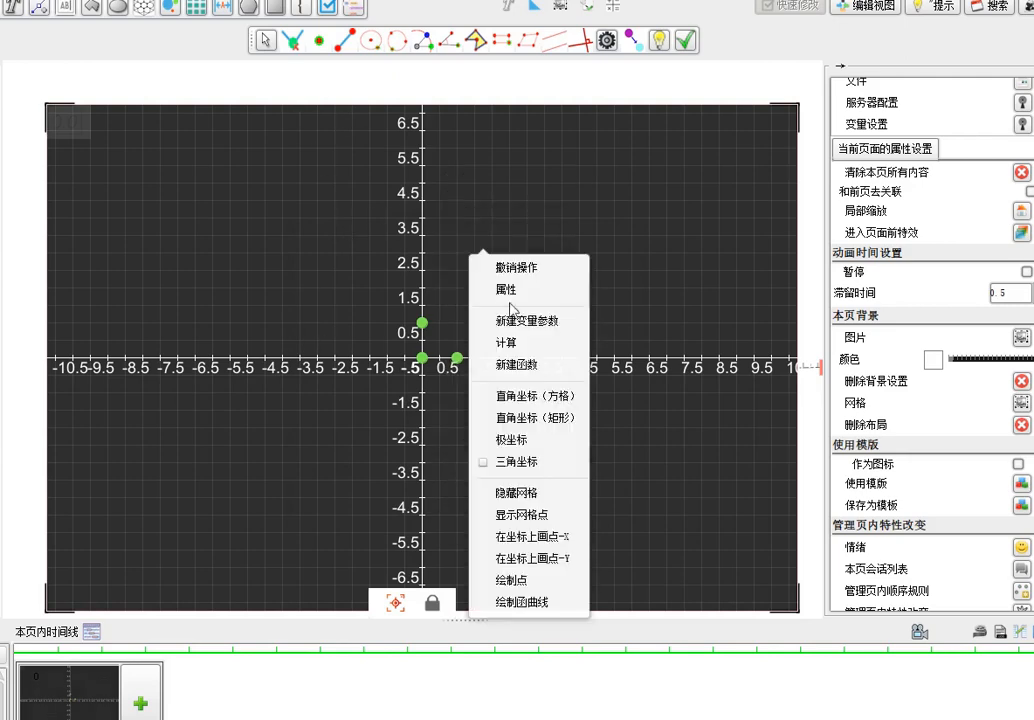
{"action": "left_click", "coordinate": [554, 606]}
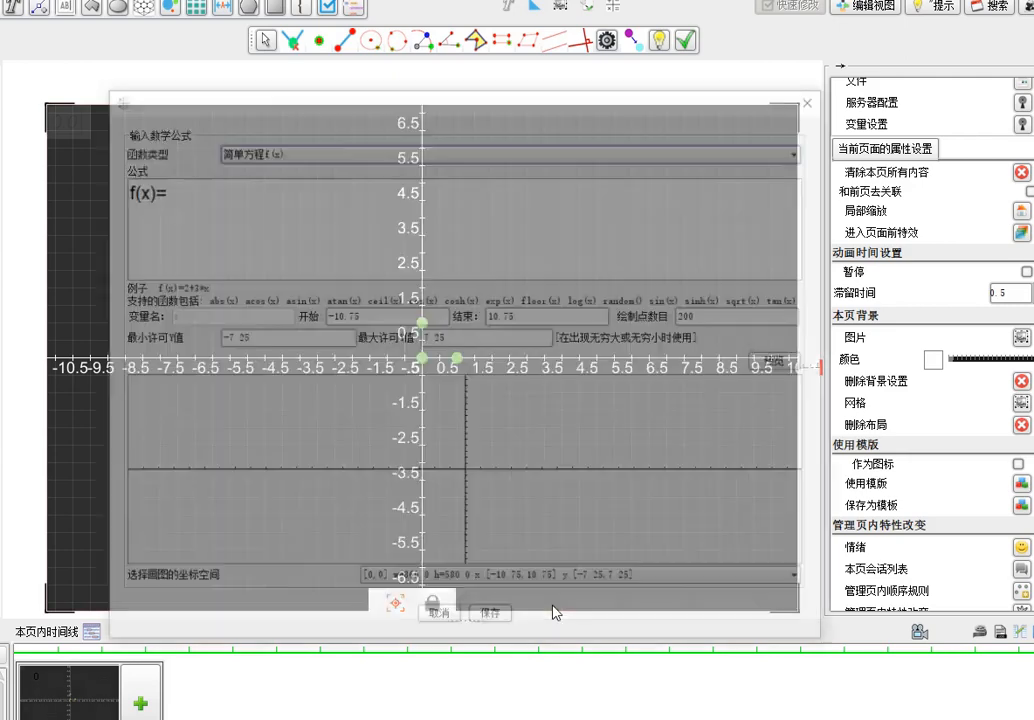
{"action": "left_click_drag", "start_coordinate": [465, 111], "coordinate": [536, 111]}
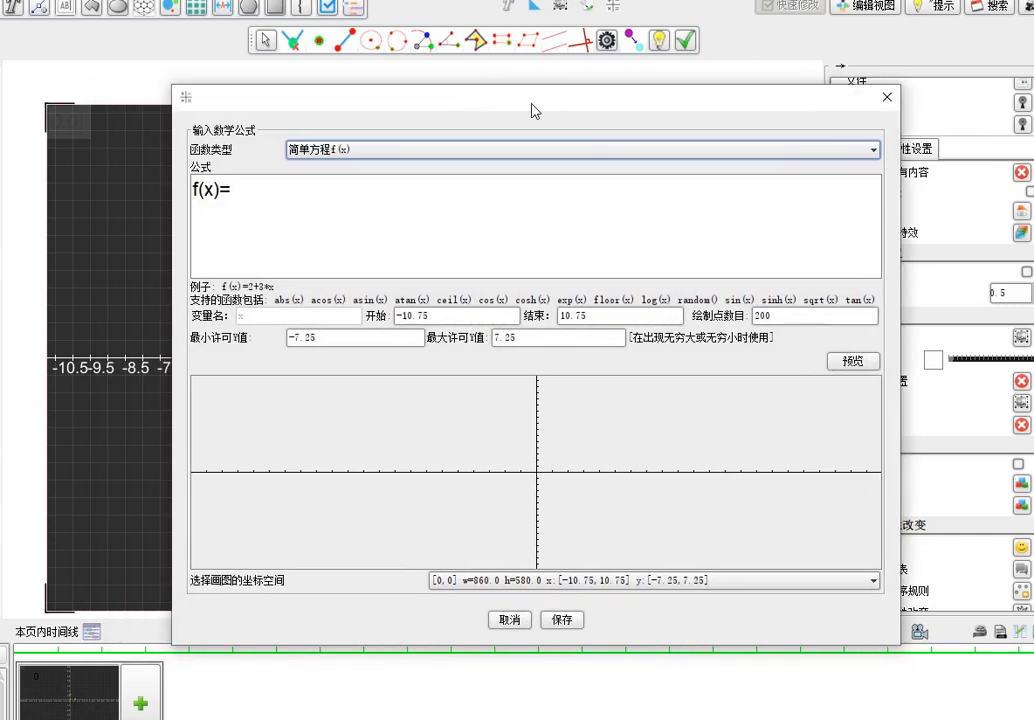
{"action": "left_click", "coordinate": [362, 152]}
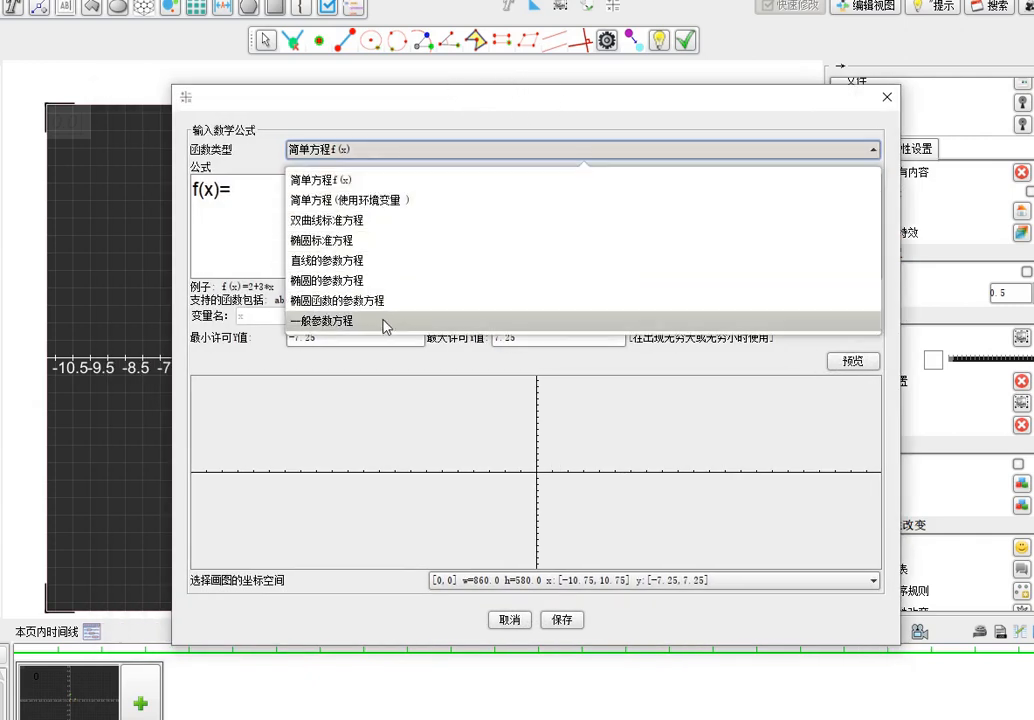
{"action": "left_click", "coordinate": [397, 117]}
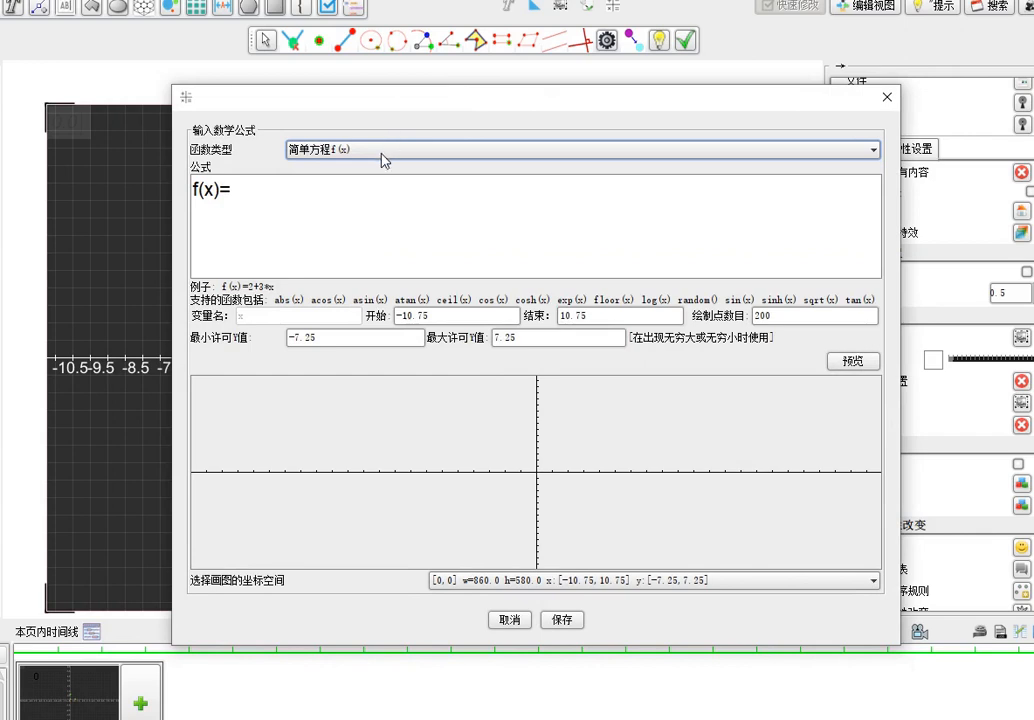
{"action": "left_click", "coordinate": [380, 152]}
{"action": "left_click", "coordinate": [378, 200]}
{"action": "left_click", "coordinate": [316, 203]}
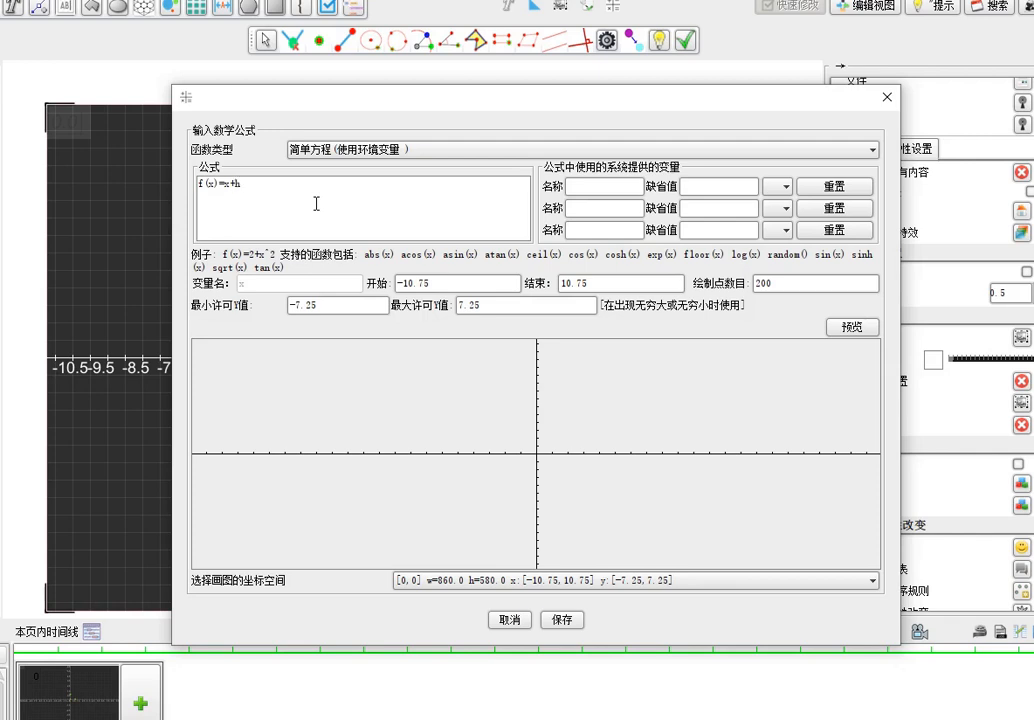
Define formula variable h with default value 0, link it to variable a, preview the curve and save it
{"action": "left_click", "coordinate": [604, 194]}
{"action": "type", "text": "h"}
{"action": "left_click", "coordinate": [731, 187]}
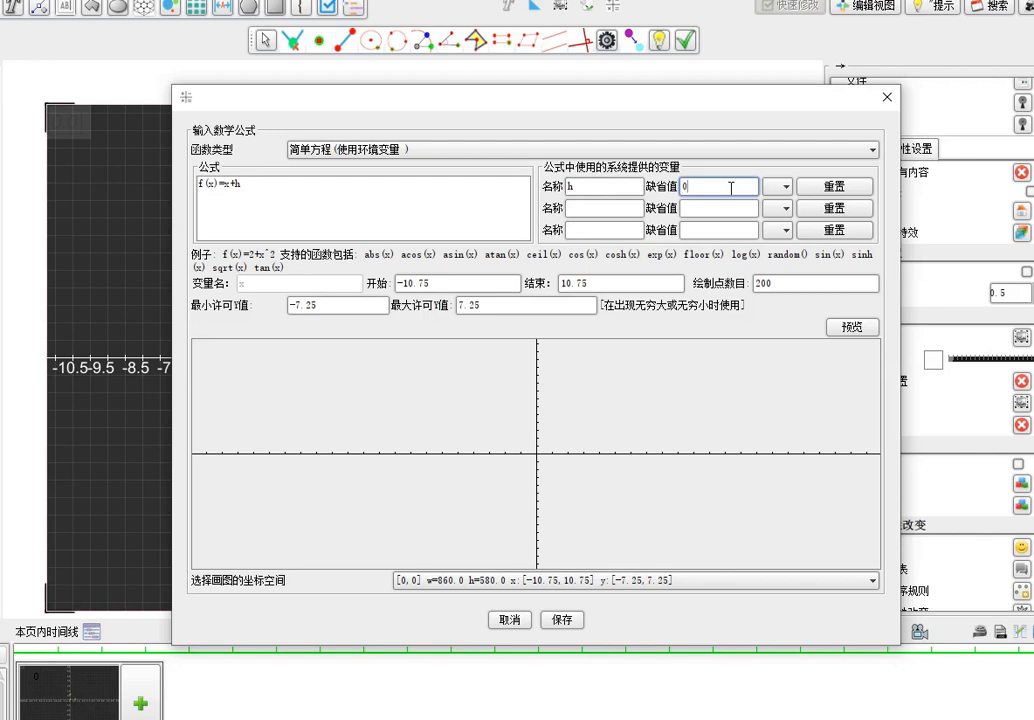
{"action": "left_click", "coordinate": [777, 186]}
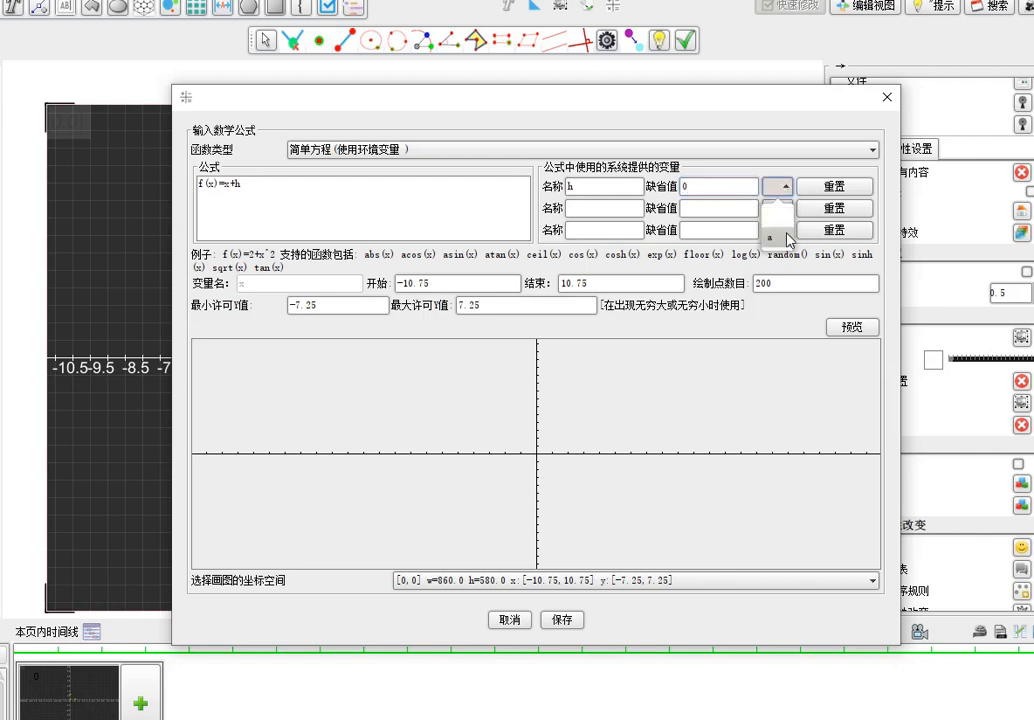
{"action": "left_click", "coordinate": [789, 240]}
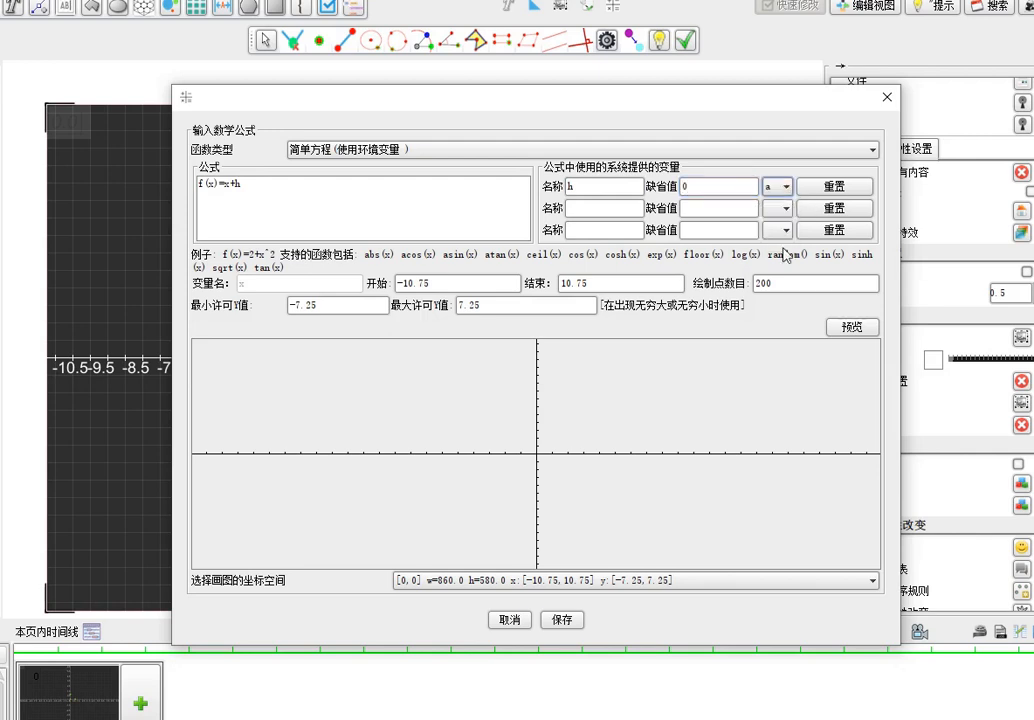
{"action": "left_click", "coordinate": [852, 328]}
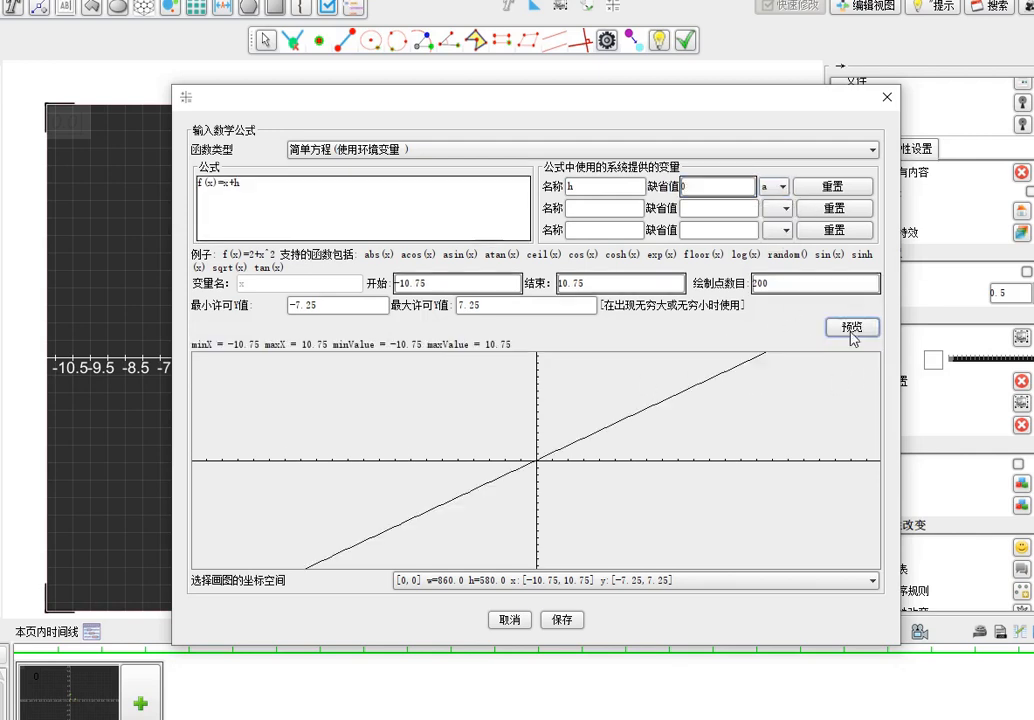
{"action": "left_click", "coordinate": [561, 622]}
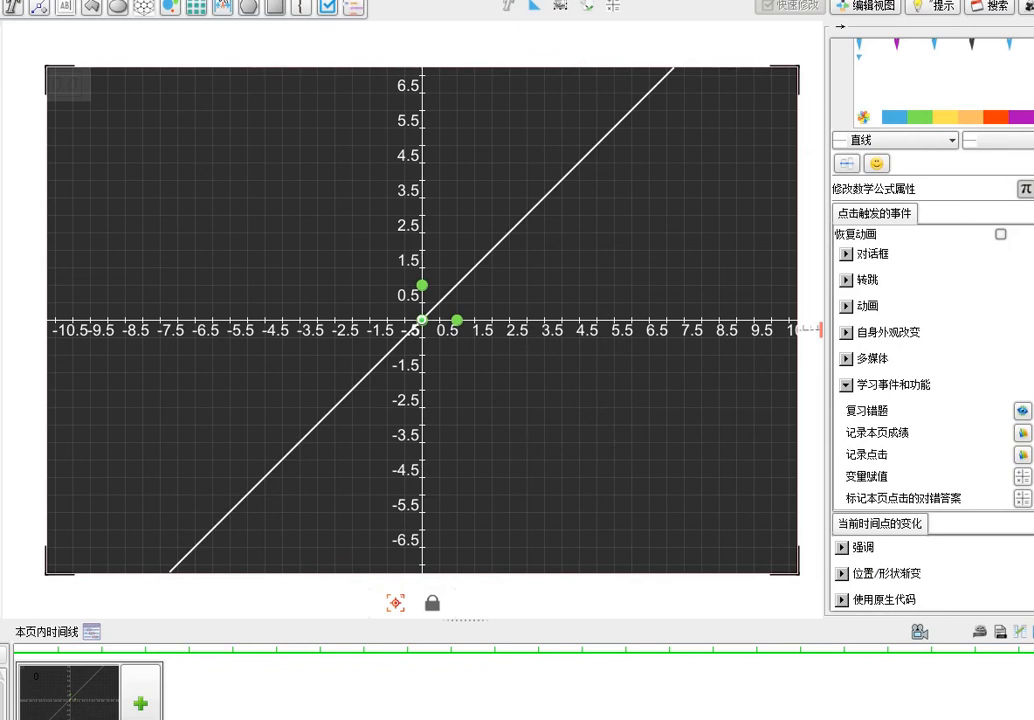
Draw a small blue rectangle in the lower-right quadrant of the coordinate system as a button
{"action": "left_click", "coordinate": [218, 10]}
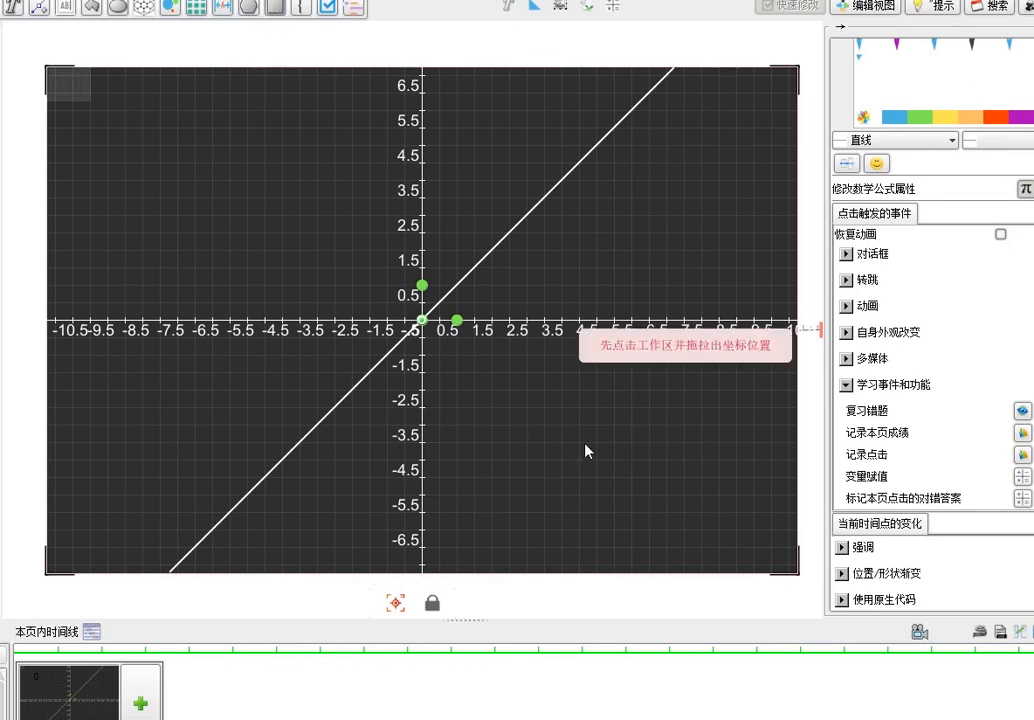
{"action": "left_click_drag", "start_coordinate": [650, 472], "coordinate": [648, 470]}
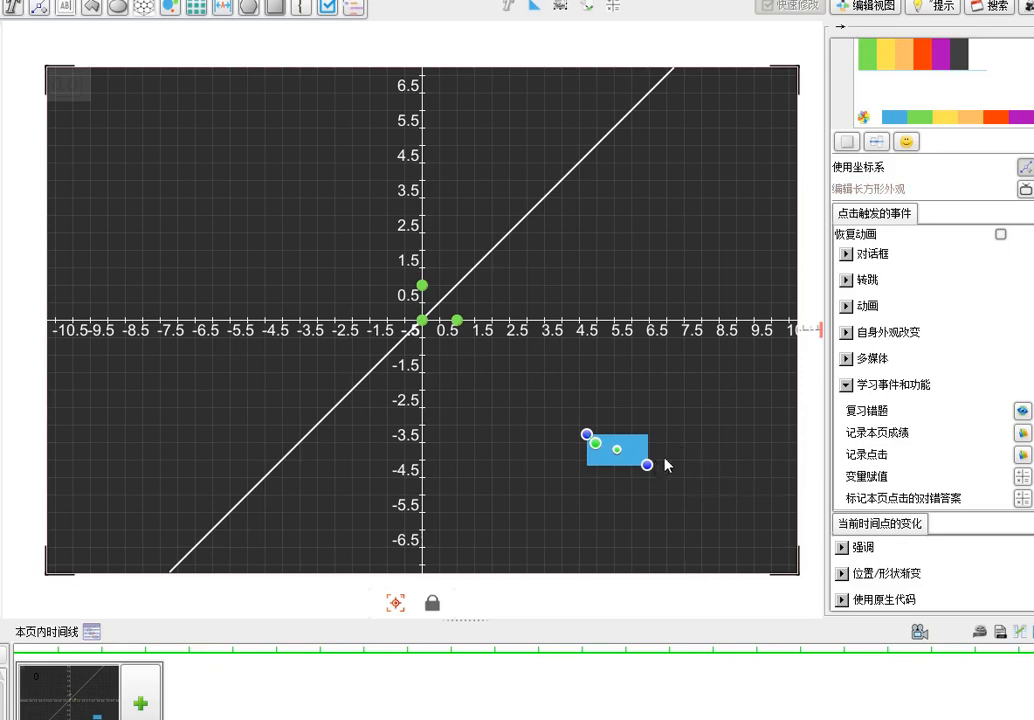
Add a variable assignment rule a = {a} + 0.5 to the blue rectangle's click events and accept it
{"action": "left_click", "coordinate": [1022, 476]}
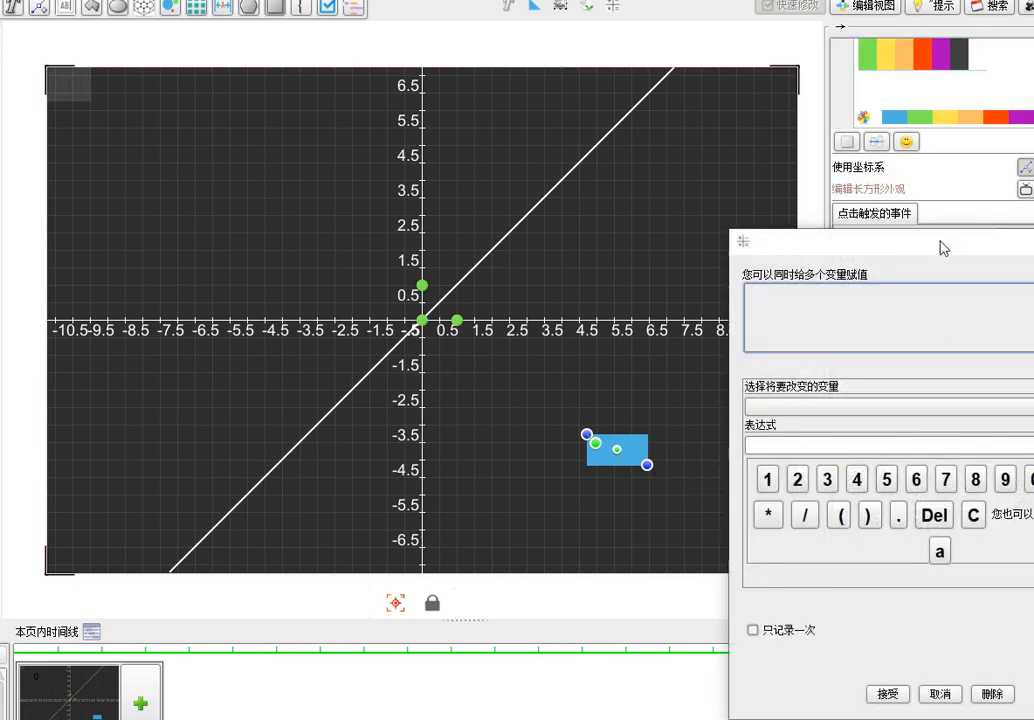
{"action": "left_click_drag", "start_coordinate": [939, 247], "coordinate": [674, 226]}
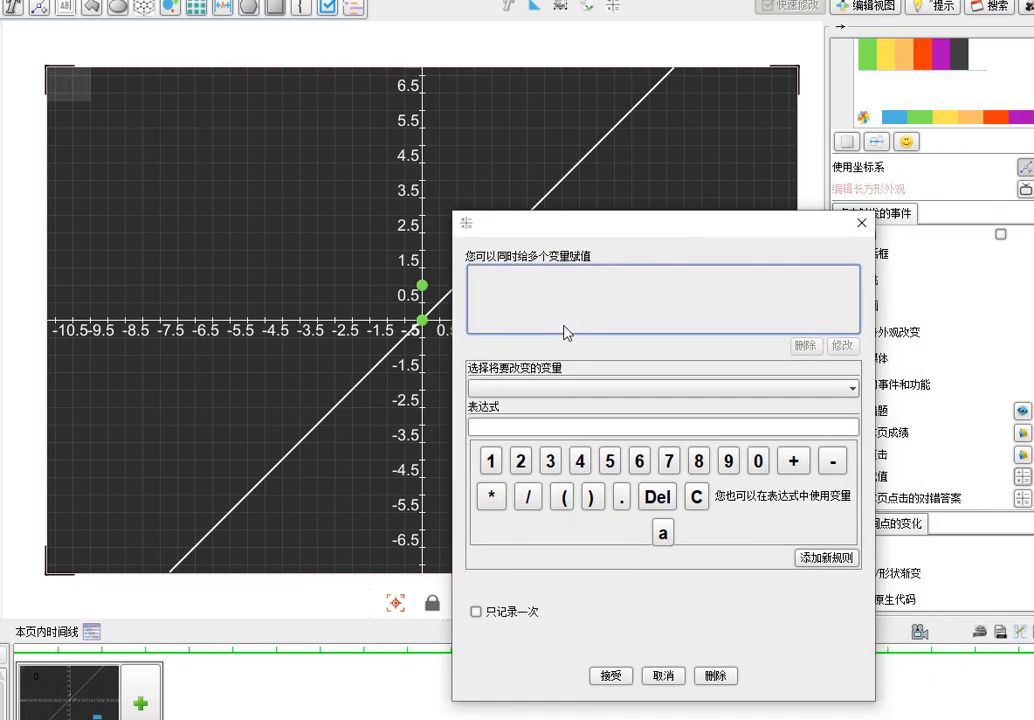
{"action": "left_click", "coordinate": [705, 397]}
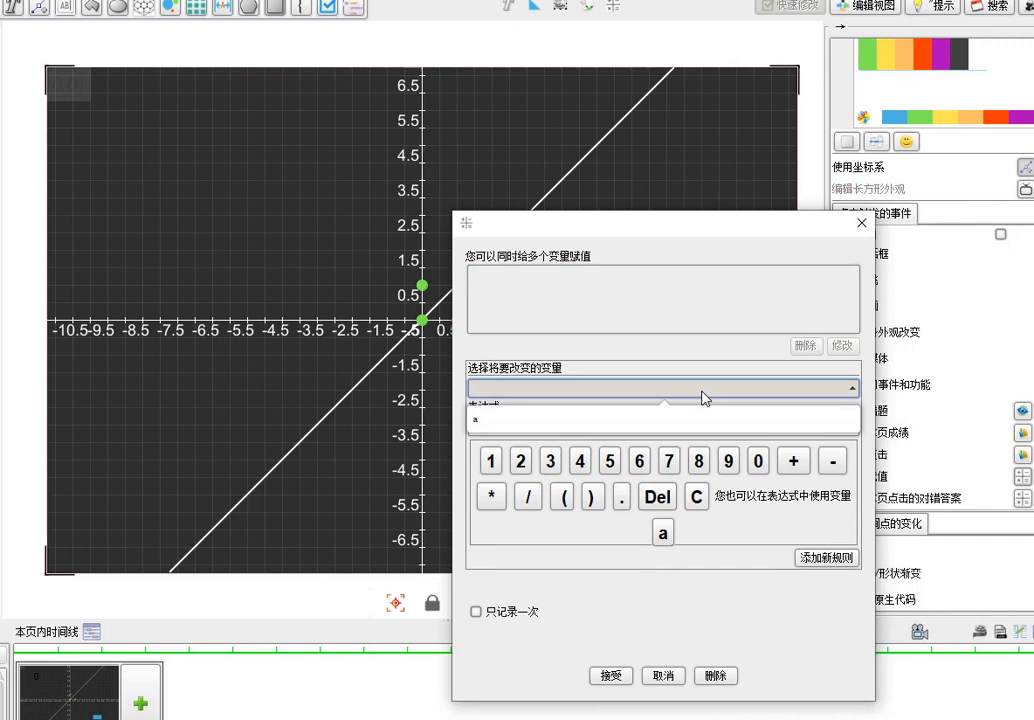
{"action": "left_click", "coordinate": [584, 421]}
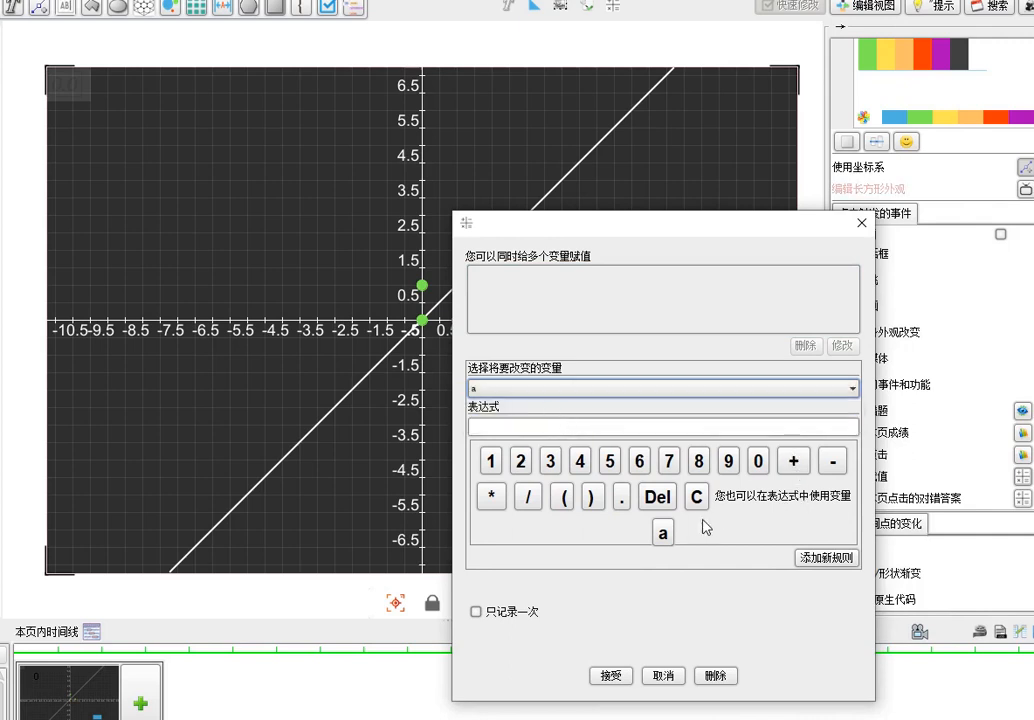
{"action": "left_click", "coordinate": [663, 534]}
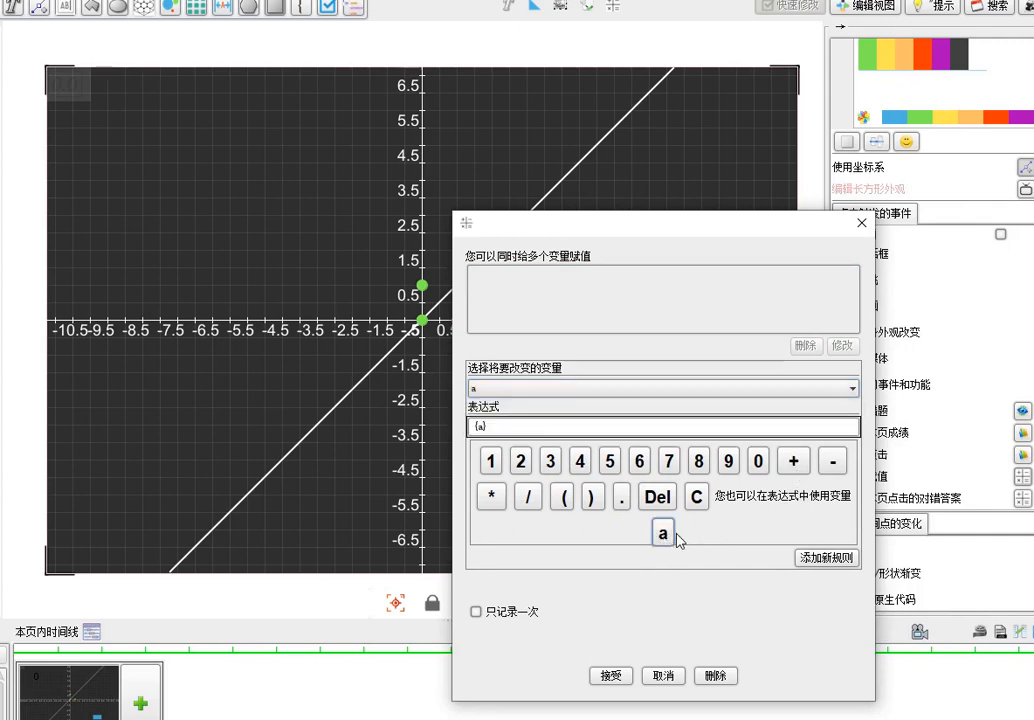
{"action": "left_click", "coordinate": [795, 462]}
{"action": "left_click", "coordinate": [759, 461]}
{"action": "left_click", "coordinate": [621, 496]}
{"action": "left_click", "coordinate": [609, 461]}
{"action": "left_click", "coordinate": [822, 558]}
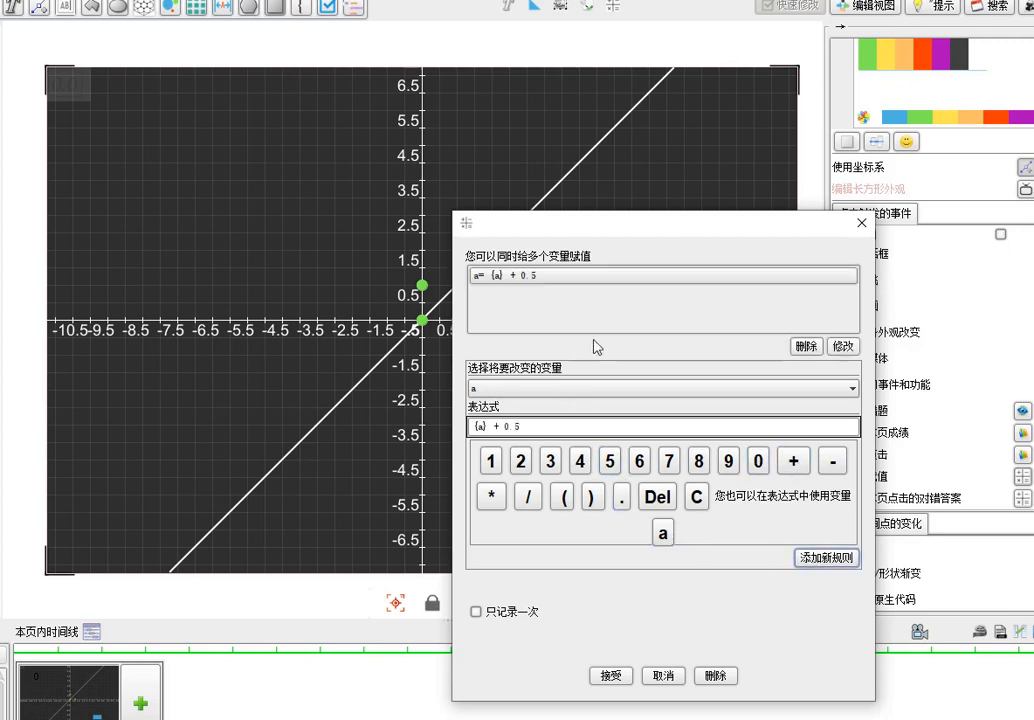
{"action": "left_click", "coordinate": [610, 677]}
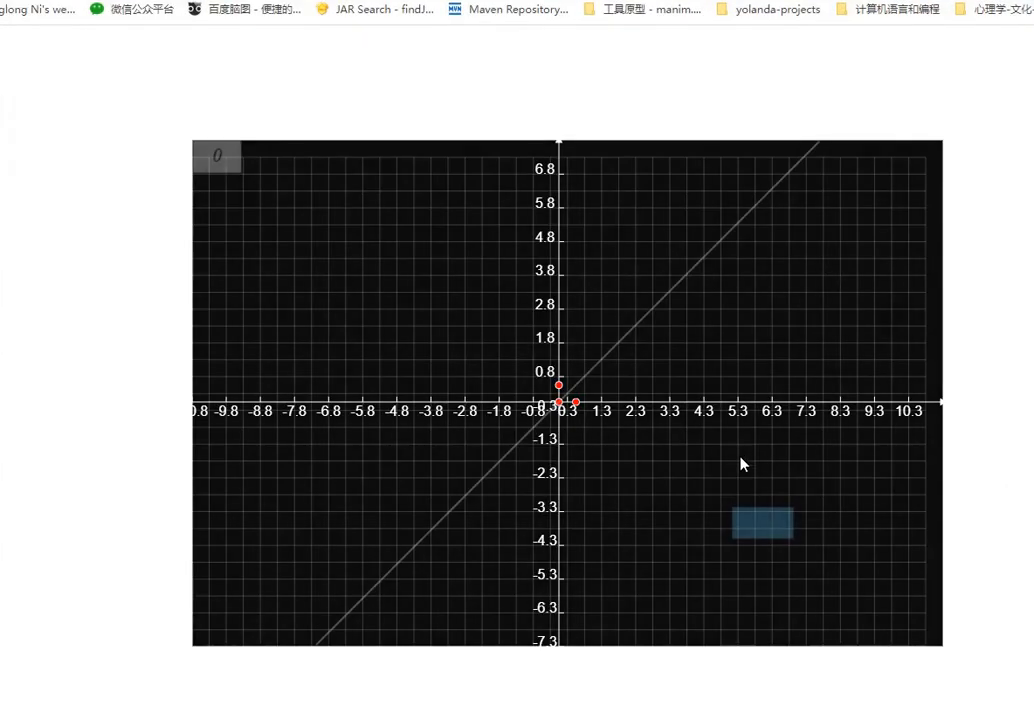
Test the blue rectangle in the browser preview by triggering its variable assignment once
{"action": "left_click", "coordinate": [755, 533]}
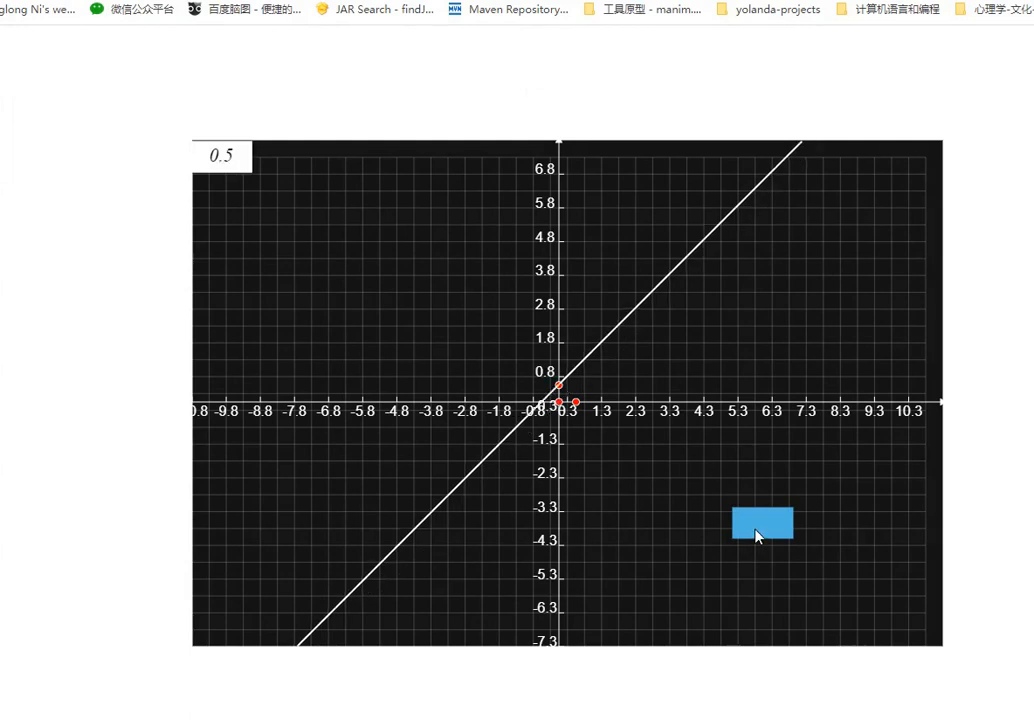